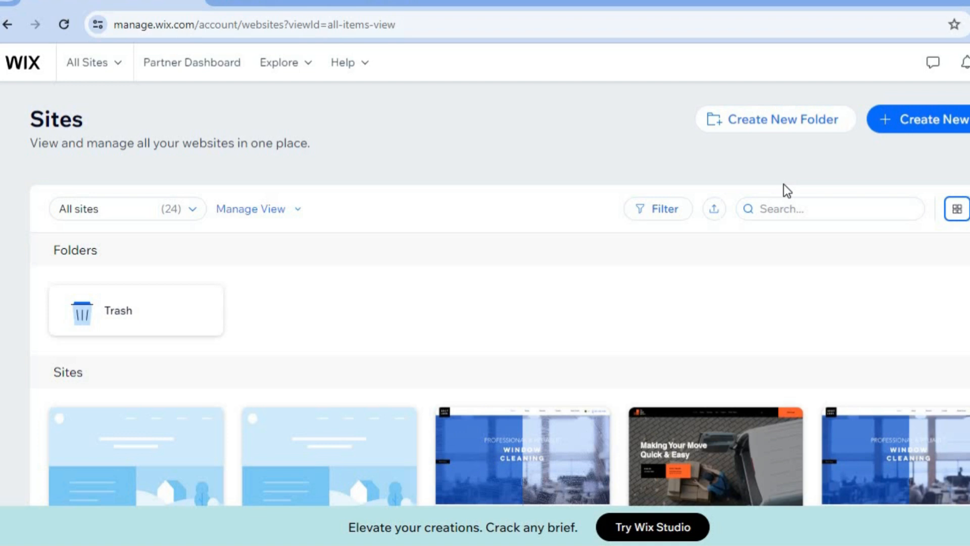
Start creating a new site on Wix Editor and choose to set it up without AI.
click(912, 123)
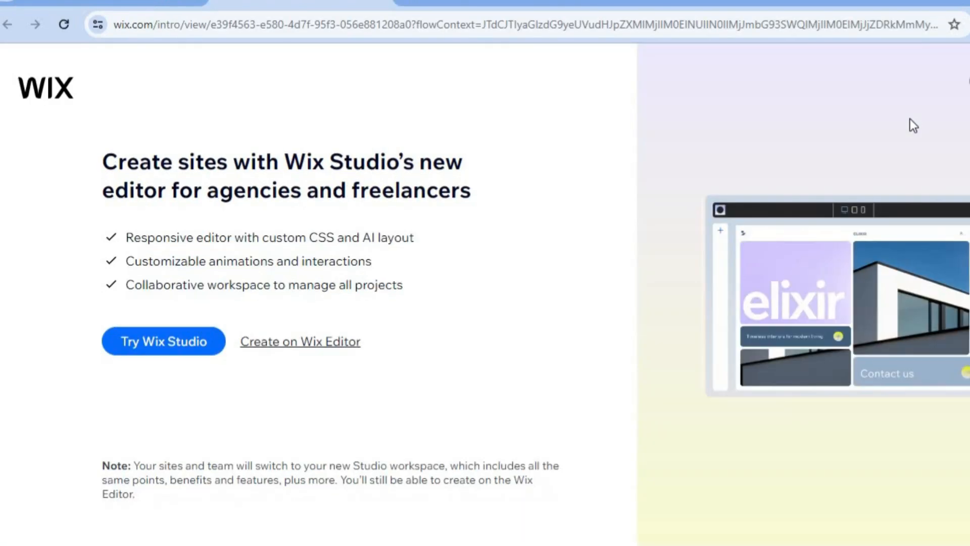
click(320, 349)
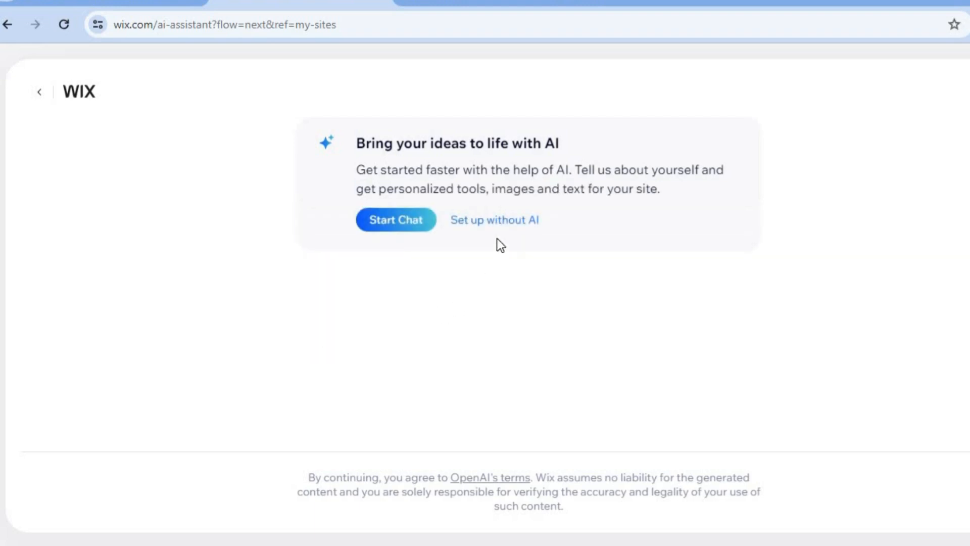
click(503, 221)
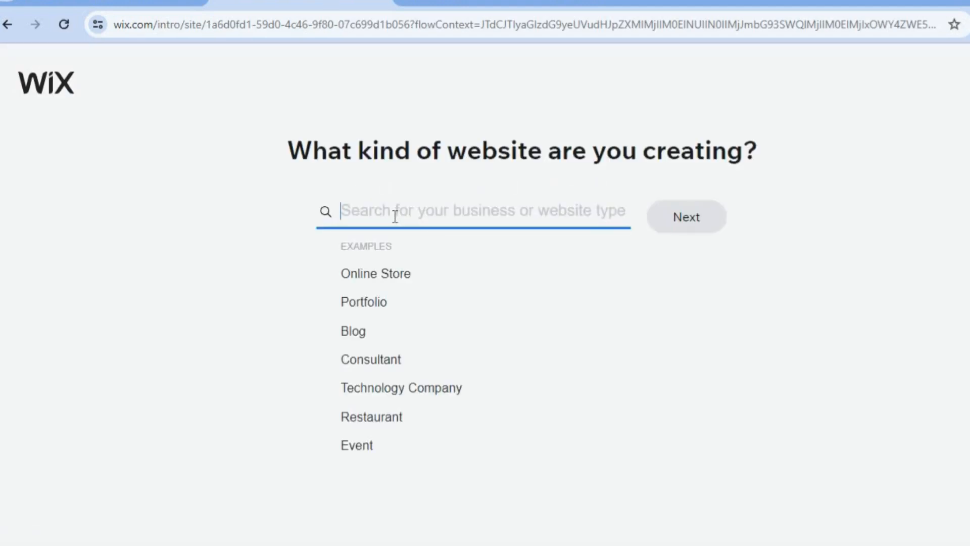
Specify Tent Rental Service as the kind of website being created and continue to the store setup.
text(T)
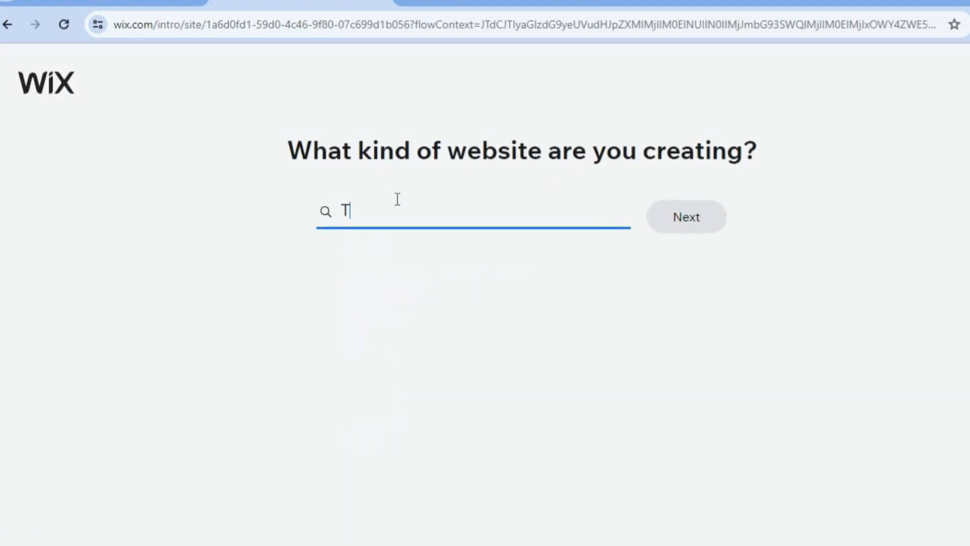
text(ENT)
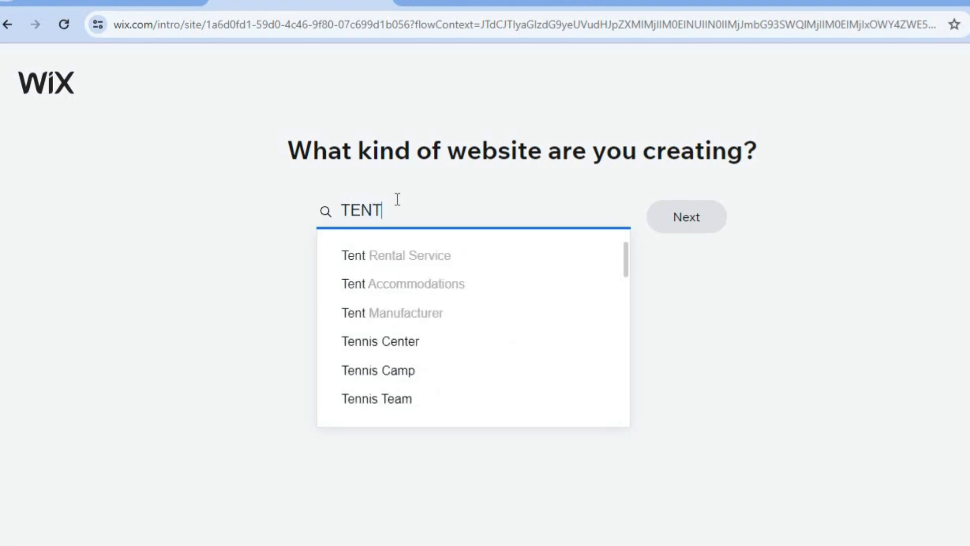
click(418, 254)
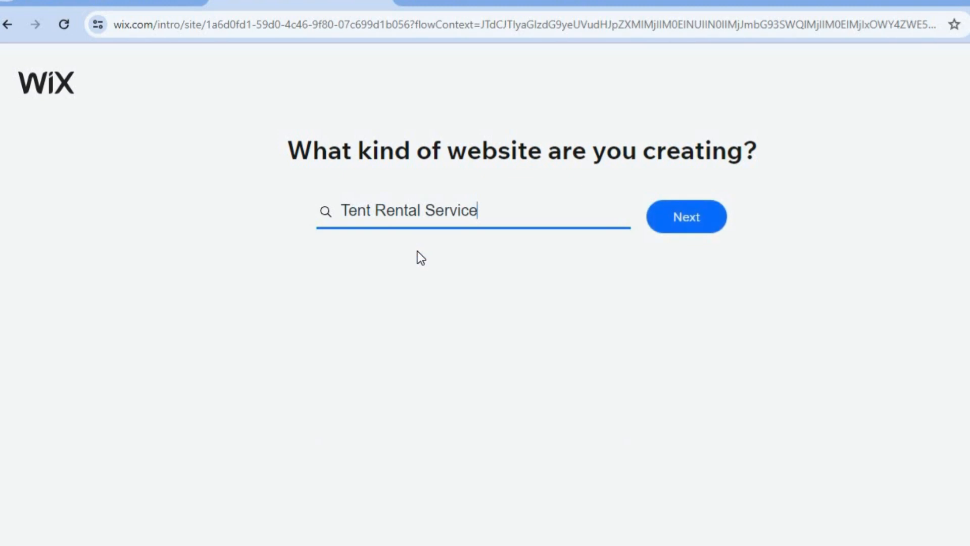
click(702, 220)
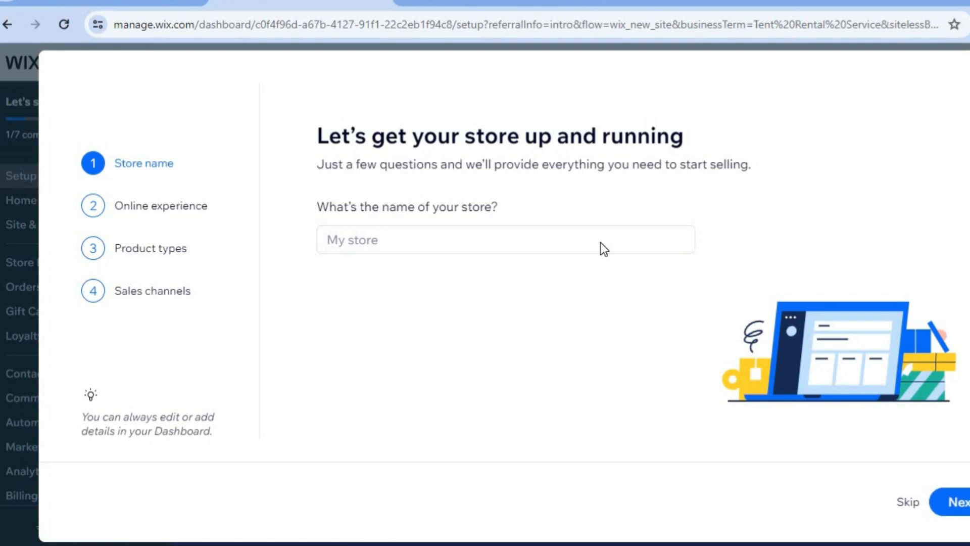
Name the store TENTS FOR RENT and answer that the online store is just starting out.
click(455, 241)
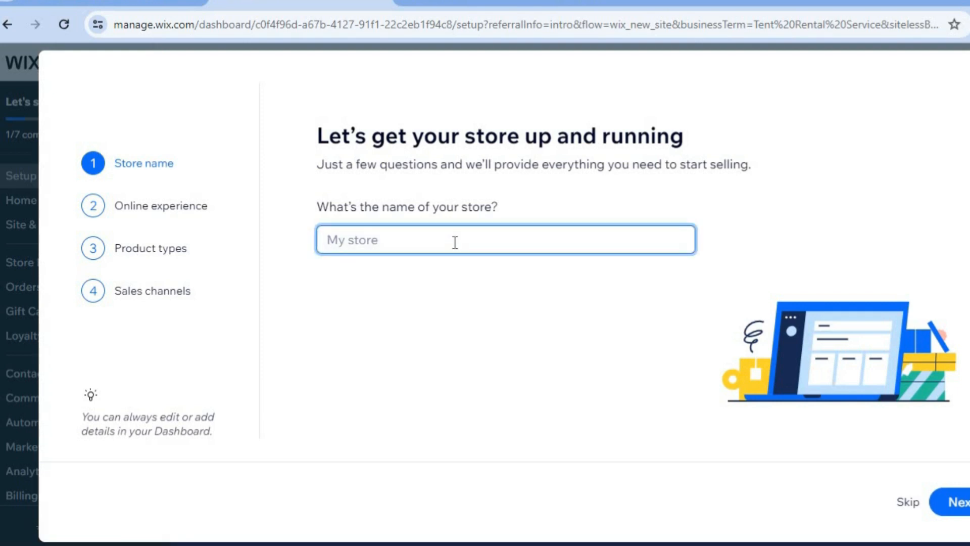
text(TENTS FOR RENT)
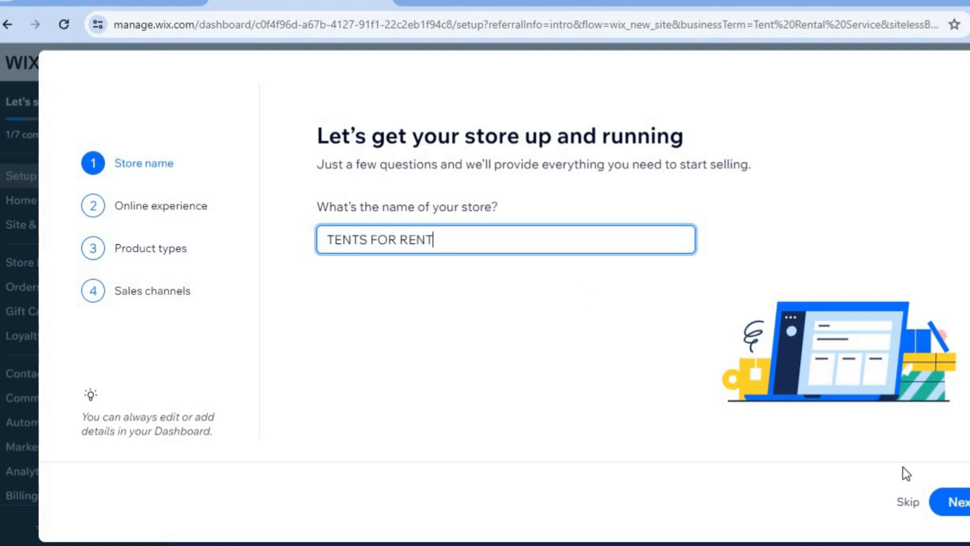
click(945, 502)
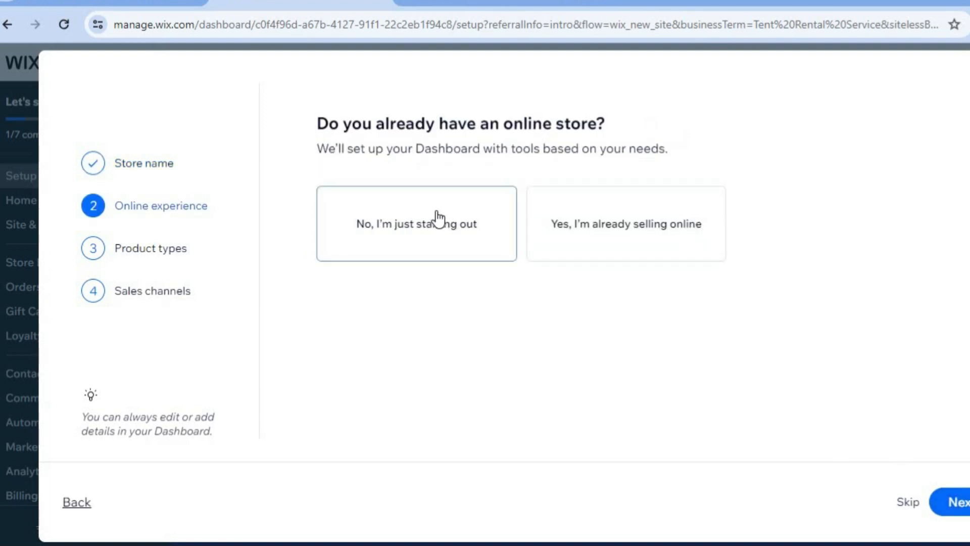
click(437, 219)
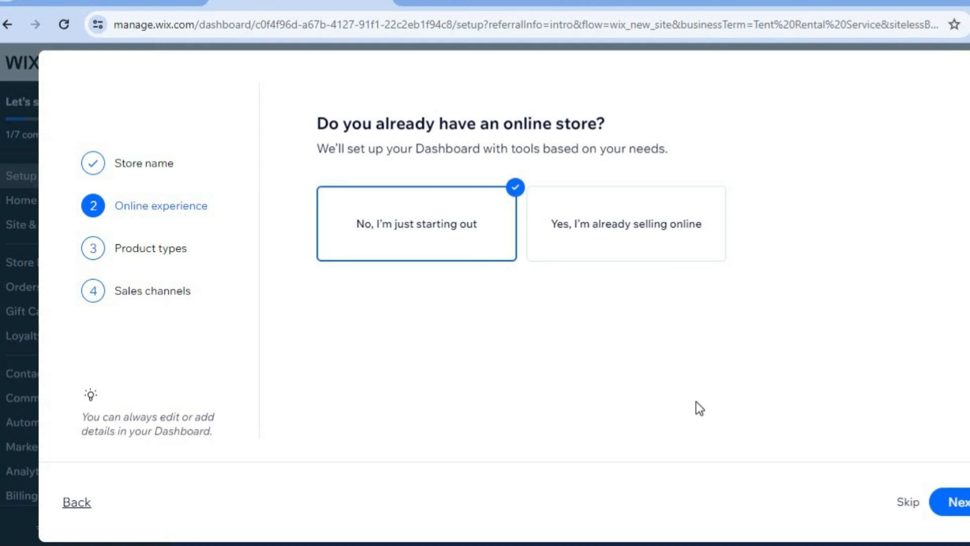
click(963, 503)
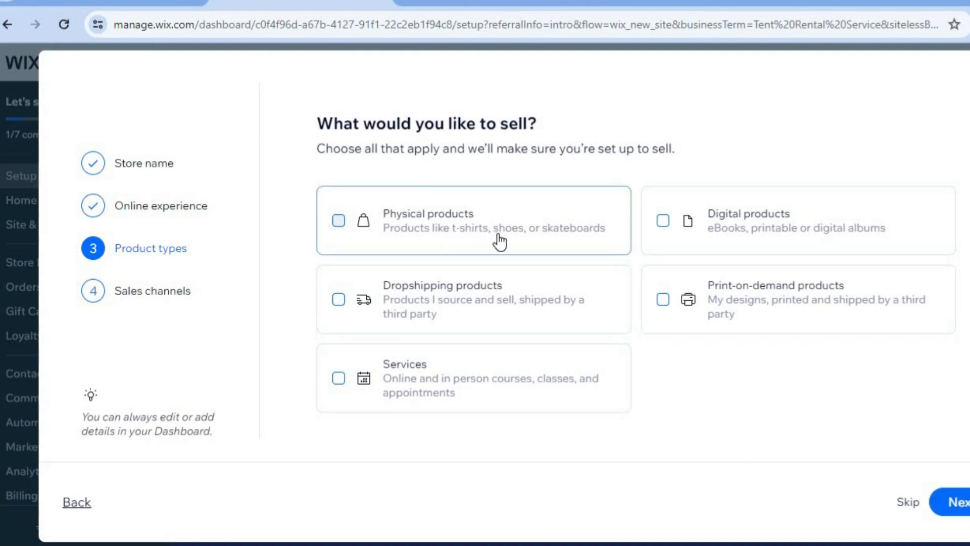
Set the store to sell Services, with In person added to the online store channel, and finish the setup questionnaire.
click(474, 383)
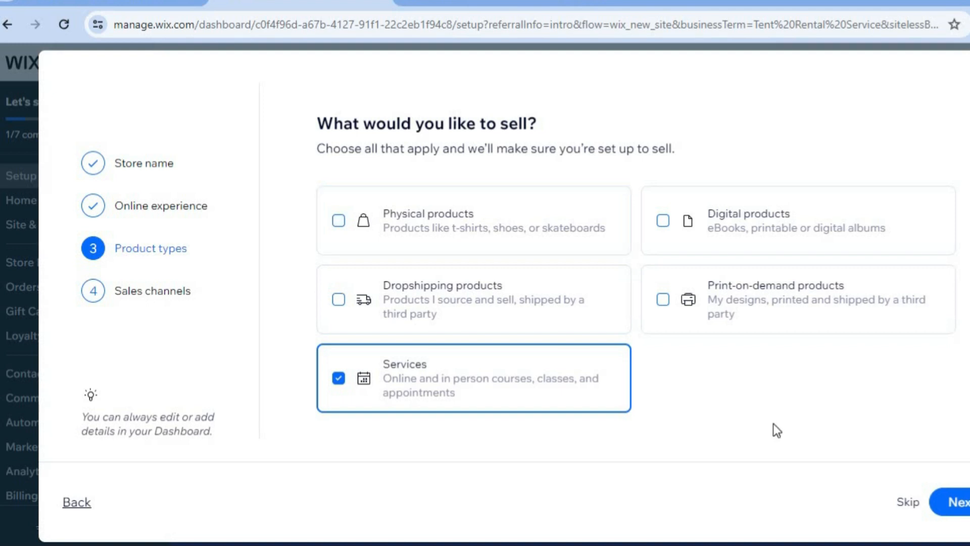
click(954, 507)
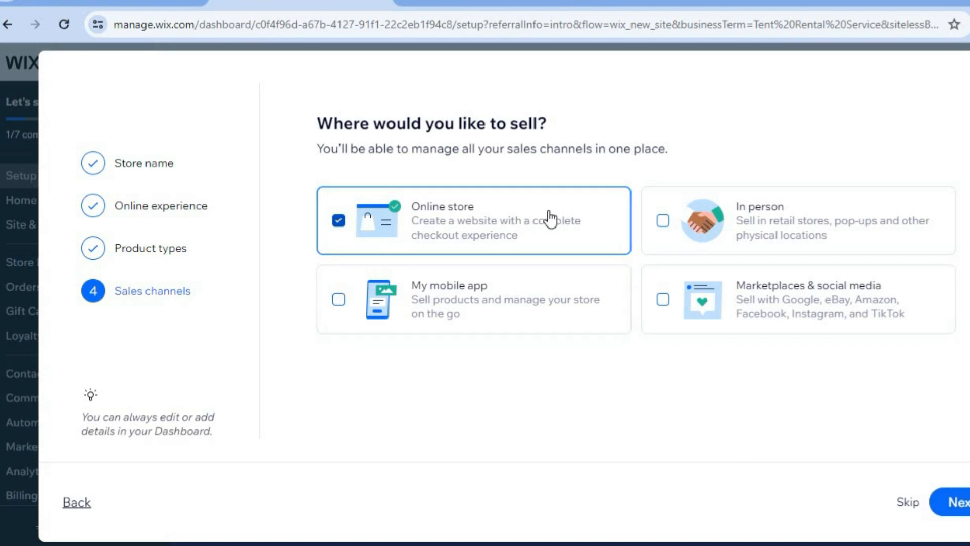
click(714, 231)
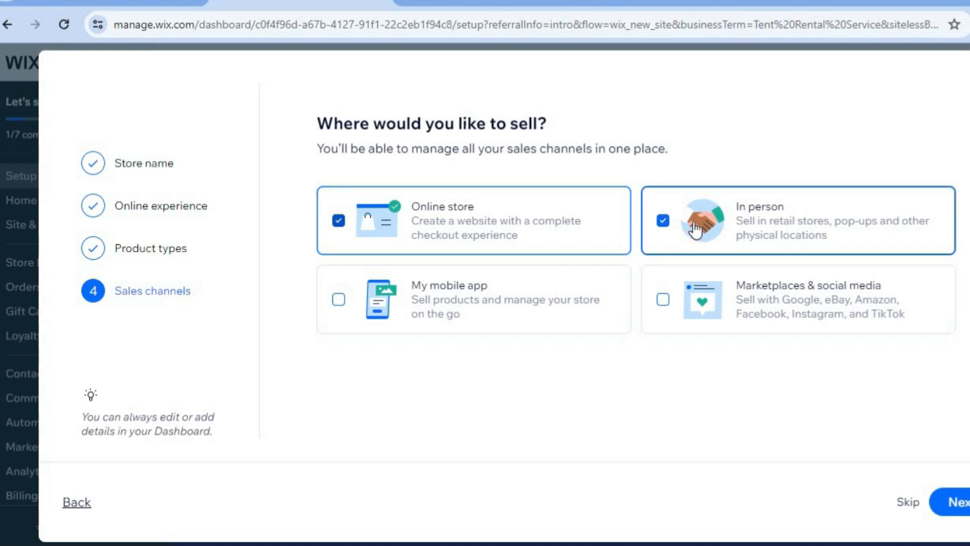
click(956, 498)
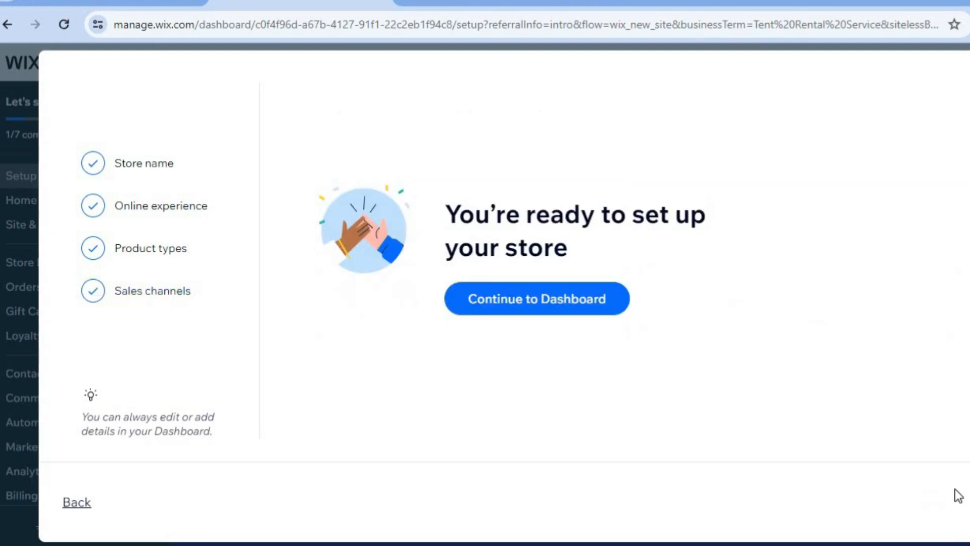
click(537, 305)
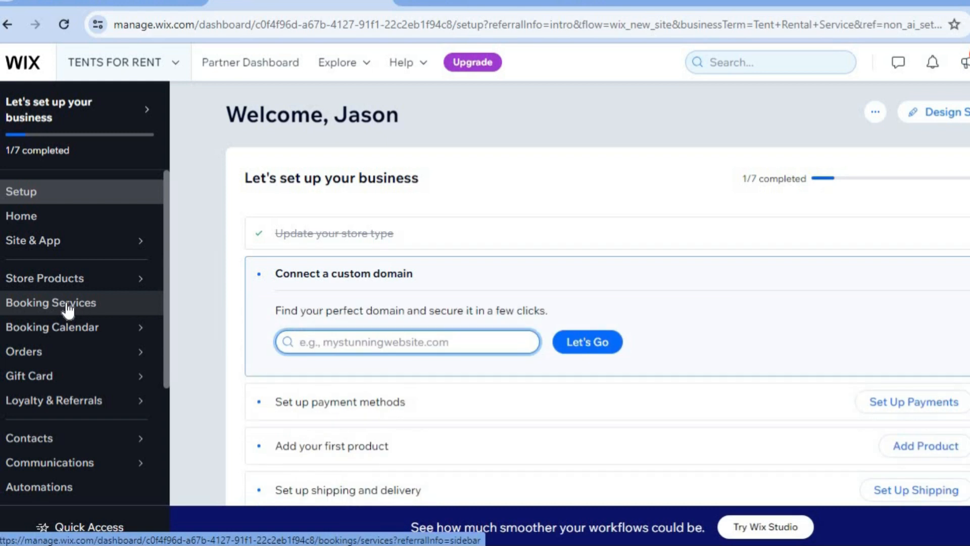
Start a new appointment-type booking service from scratch.
click(68, 309)
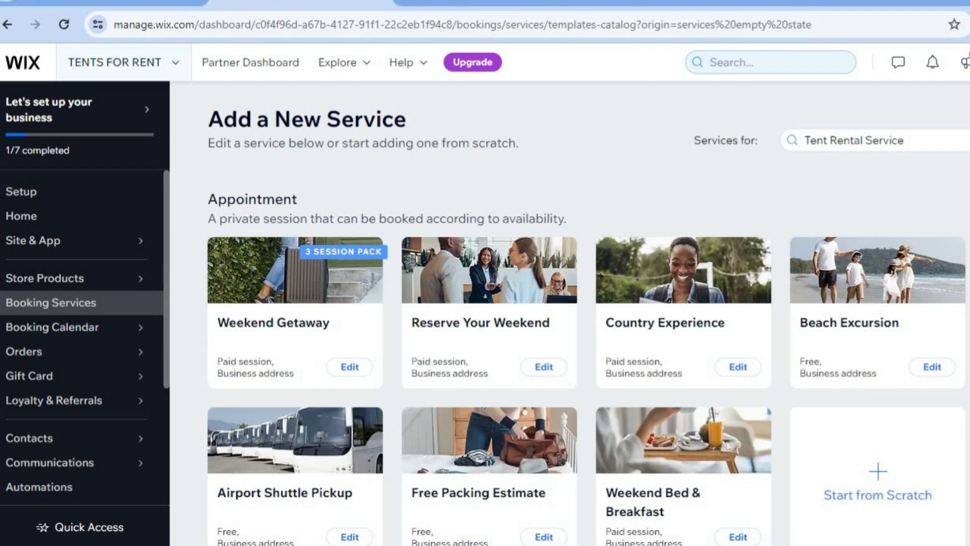
scroll(588, 320, down, 2)
scroll(876, 363, down, 3)
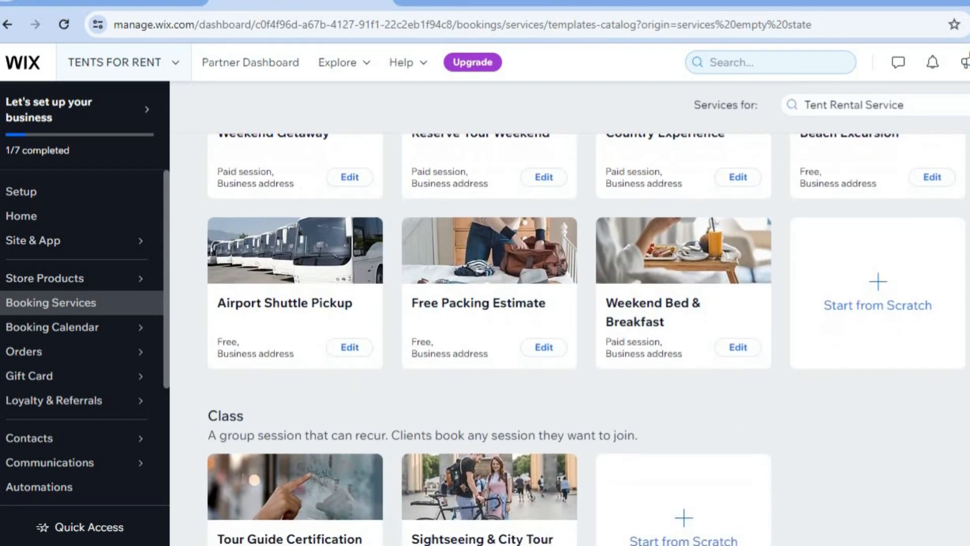
click(870, 304)
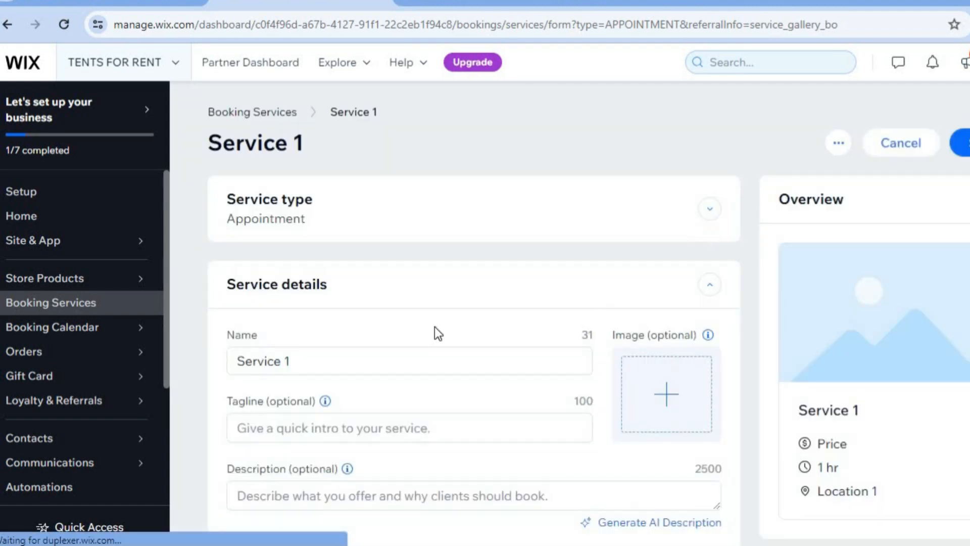
Name the new booking service LARGE TENT RENTAL.
triple_click(328, 362)
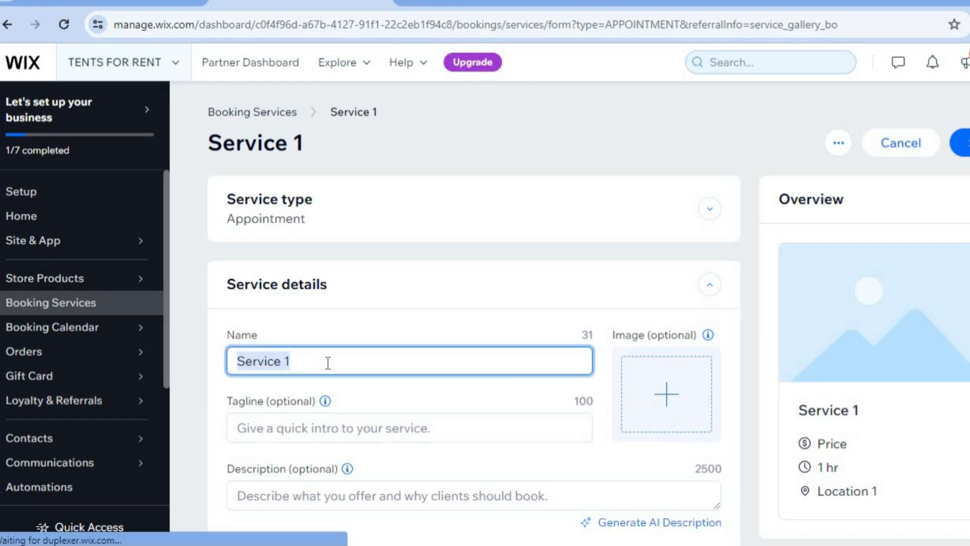
text(LA)
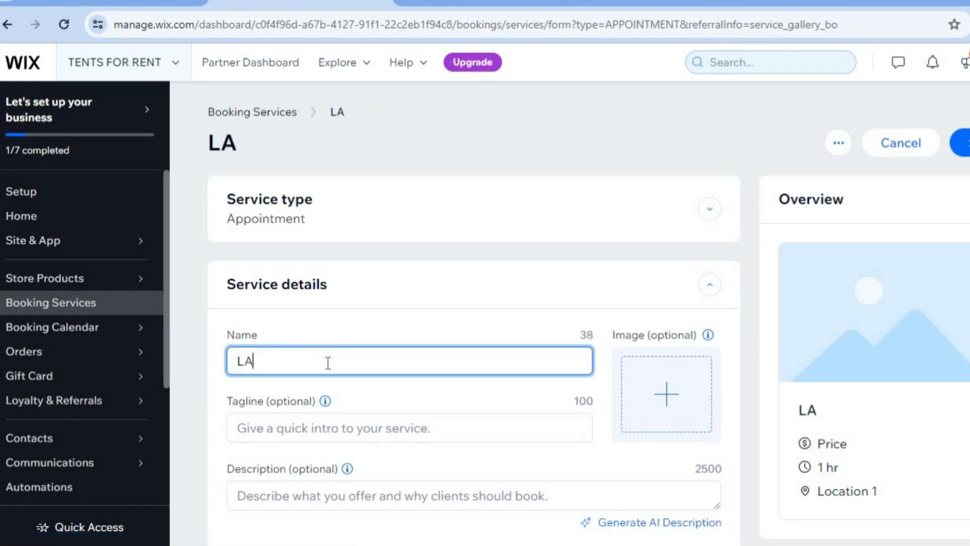
text(RGE TENT)
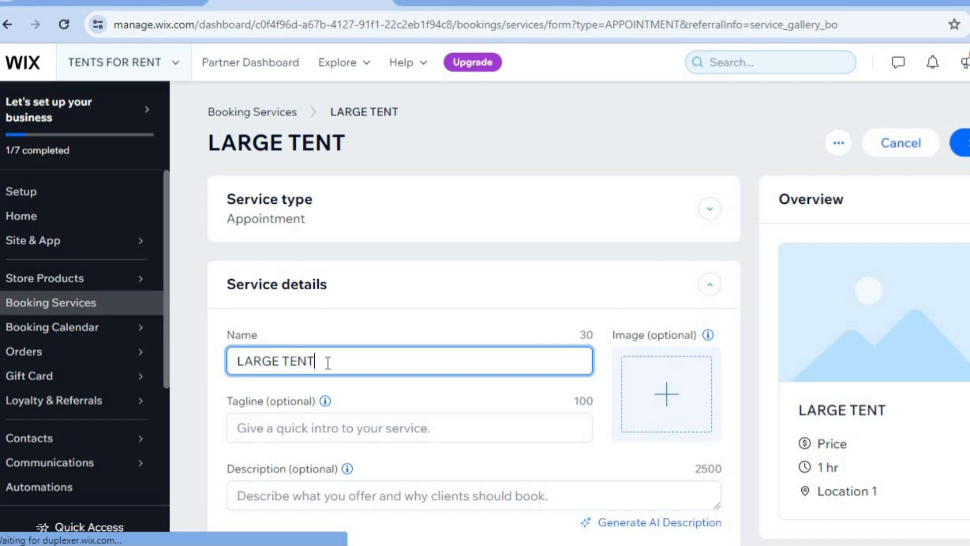
text( RENT)
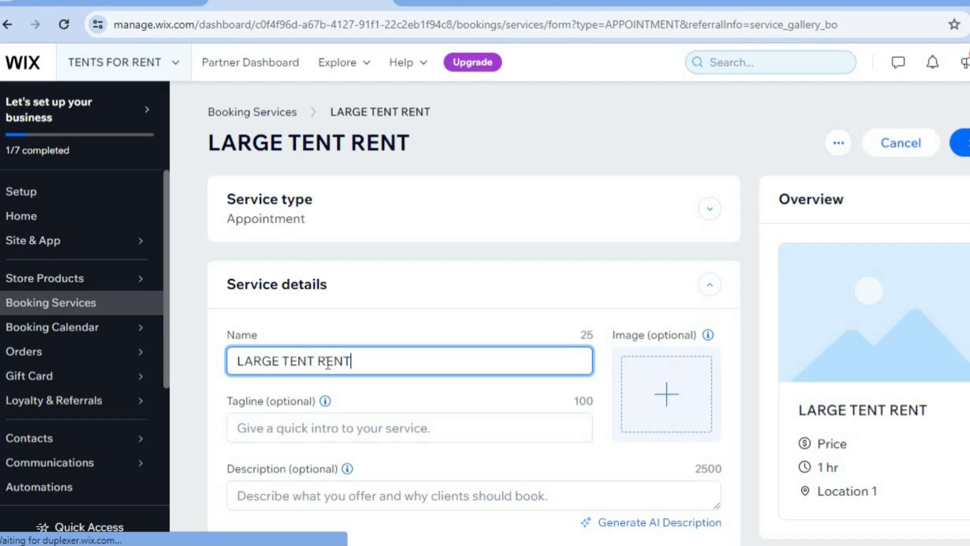
text(AL)
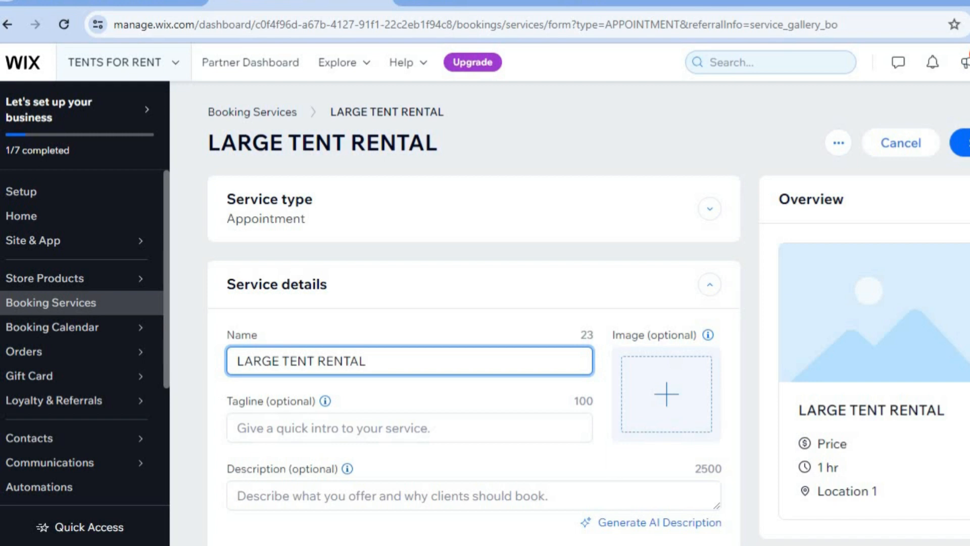
Start adding an image to the service and search the media library for TENT.
scroll(965, 225, down, 4)
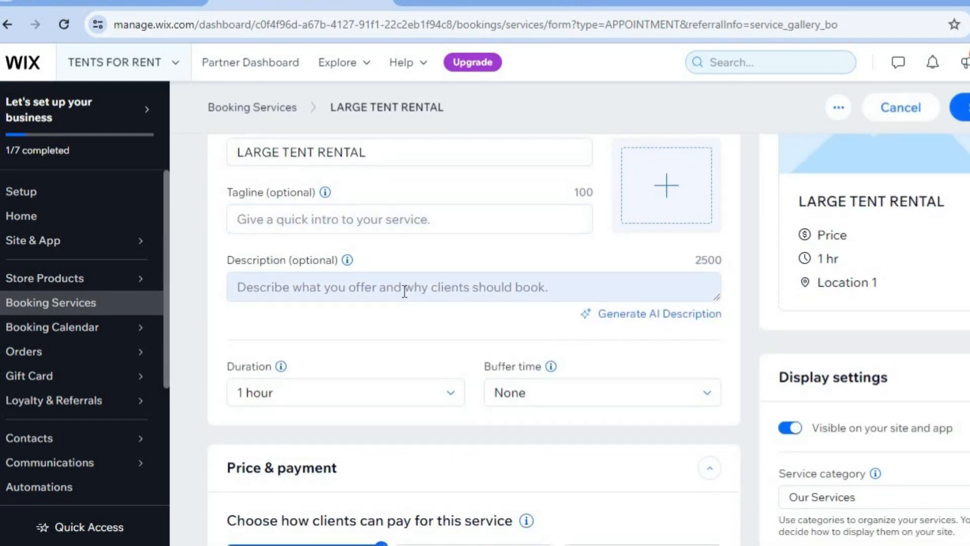
click(675, 191)
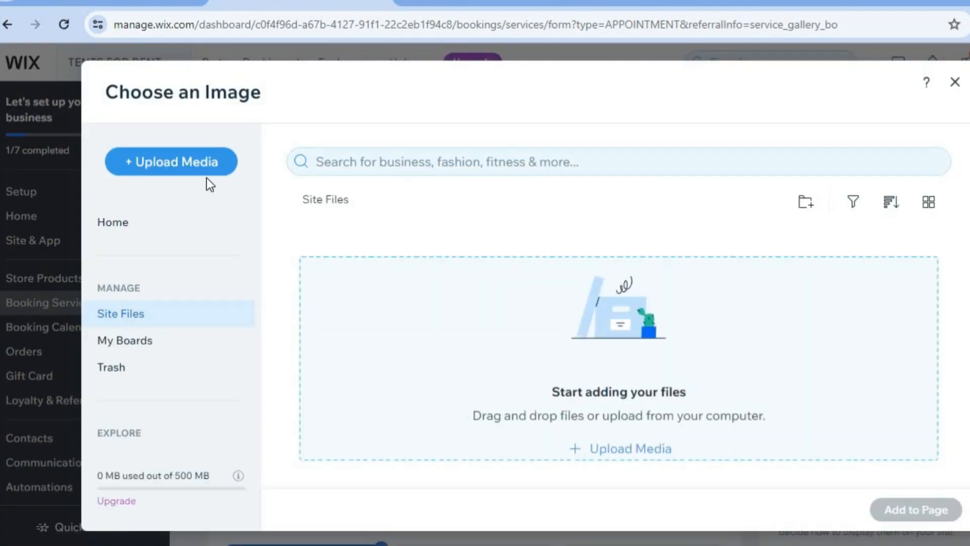
click(381, 170)
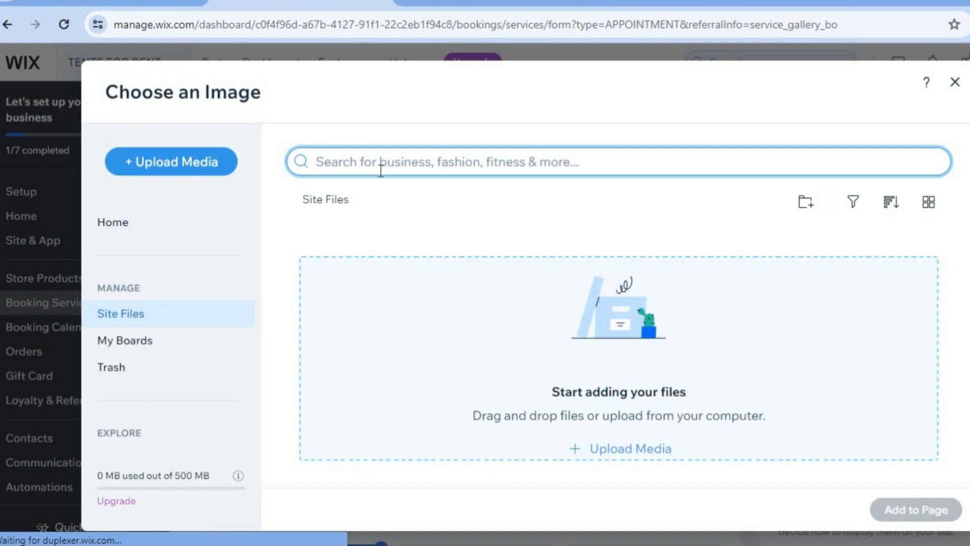
text(TENT)
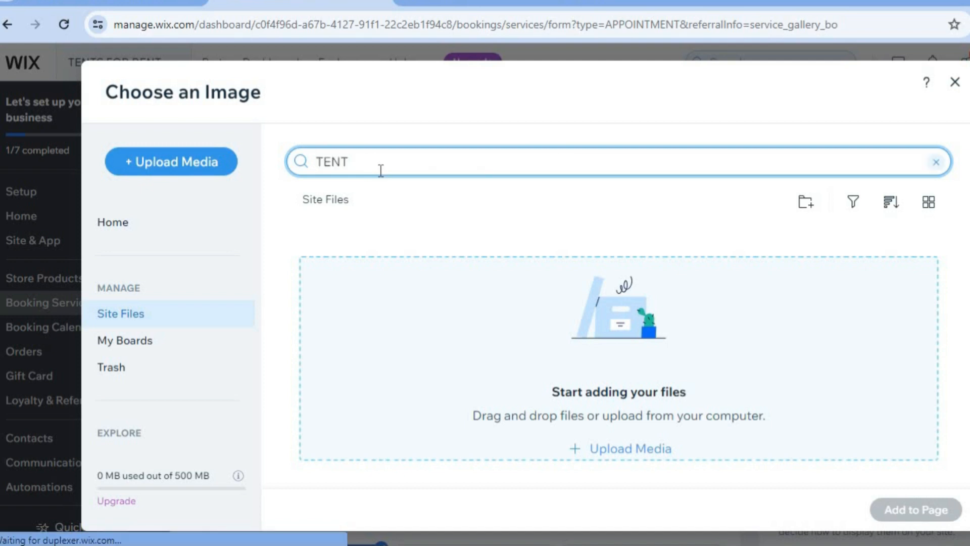
key(Return)
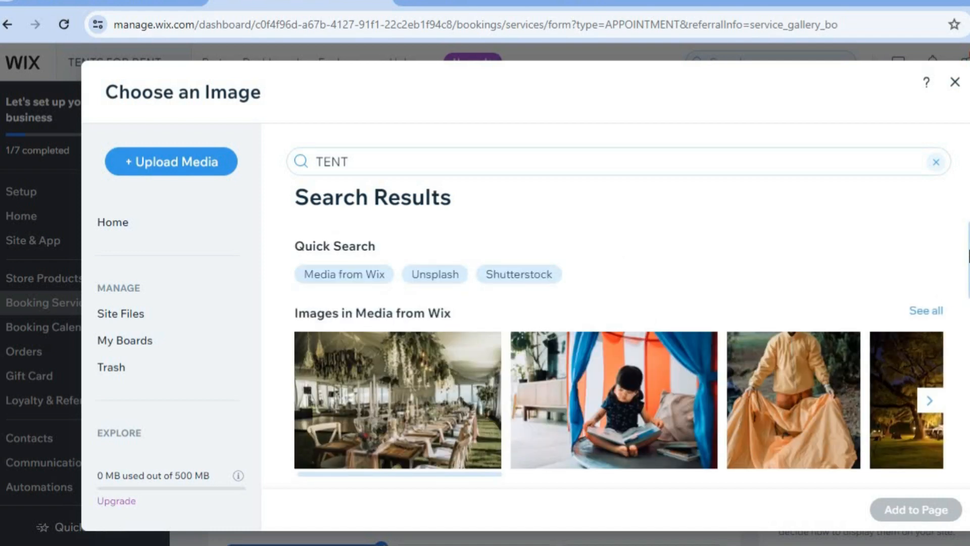
Add the Unsplash photo of lit dome tents in a desert canyon as the service's image.
scroll(619, 354, down, 3)
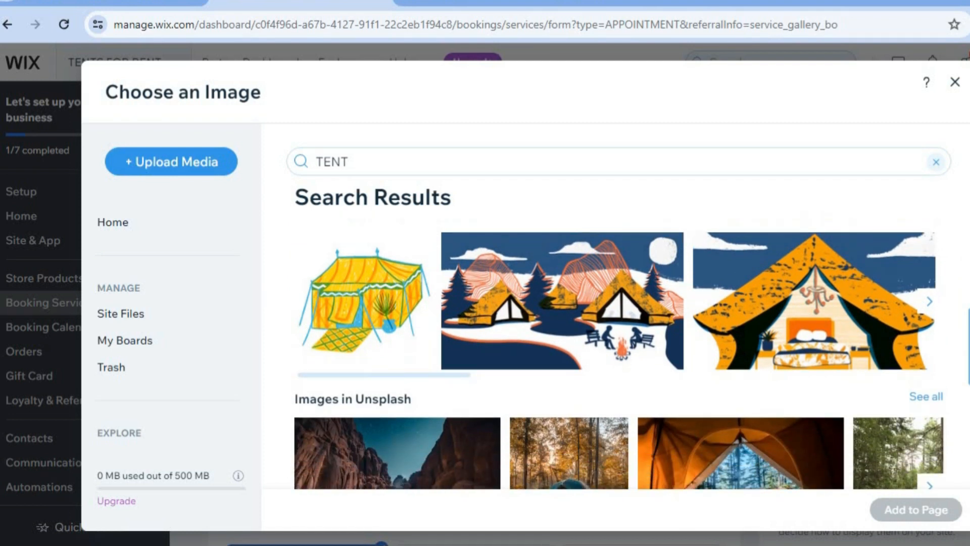
scroll(632, 353, down, 1)
scroll(619, 354, down, 4)
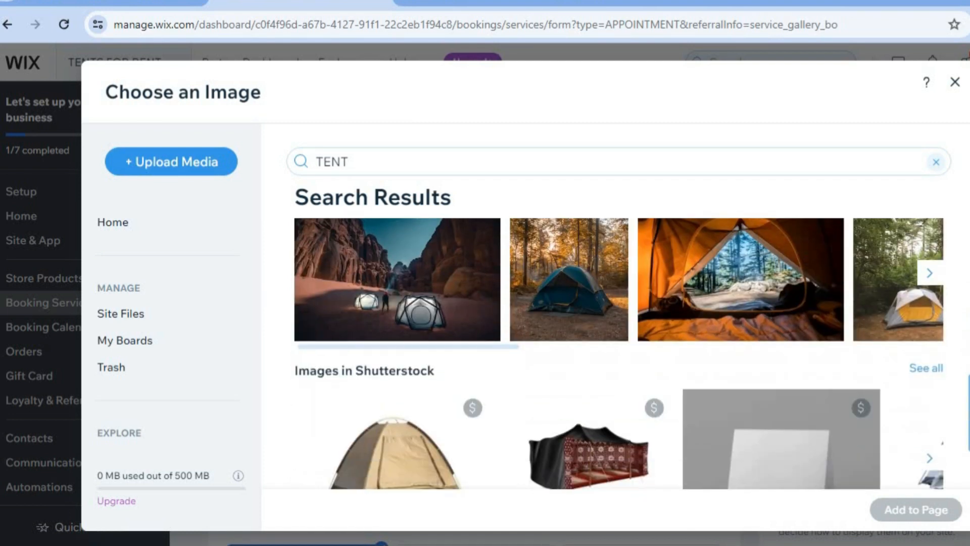
scroll(423, 354, up, 1)
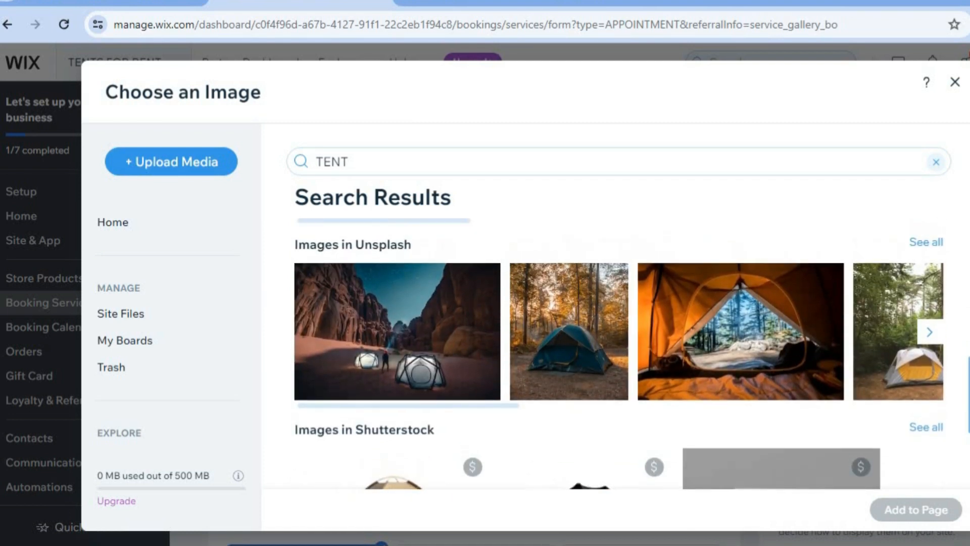
click(423, 363)
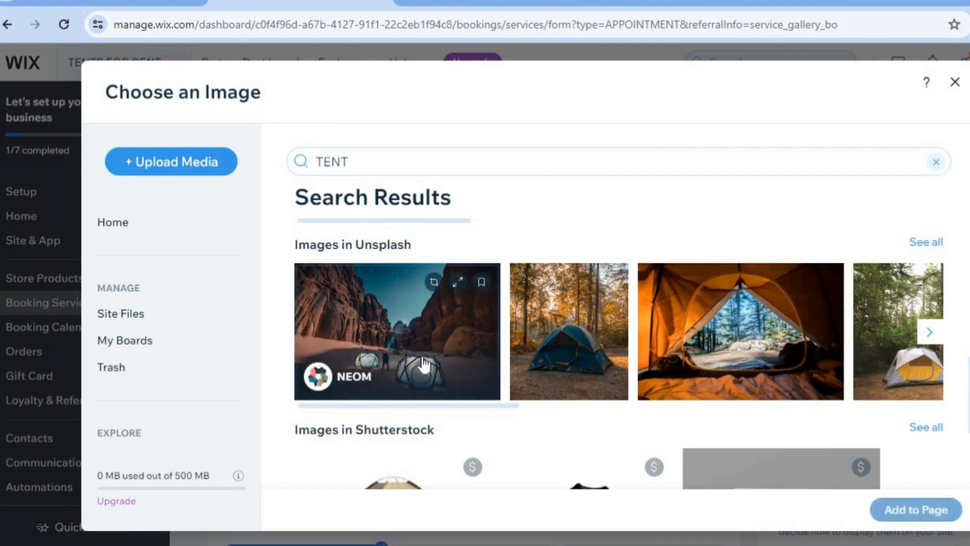
click(920, 511)
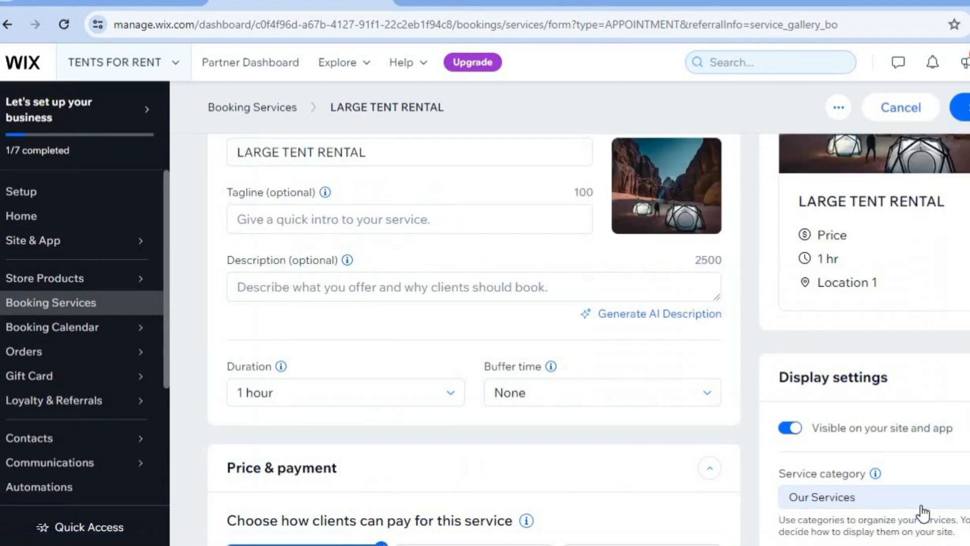
Set the LARGE TENT RENTAL service's duration to 1 hour.
scroll(613, 297, down, 3)
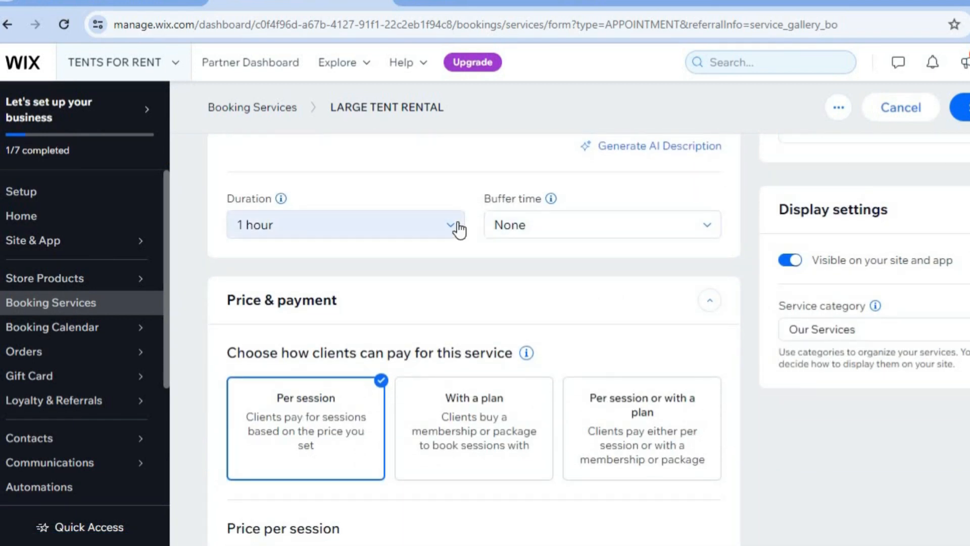
click(458, 225)
mouse_move(457, 268)
mouse_down()
mouse_move(456, 304)
mouse_move(456, 270)
mouse_up()
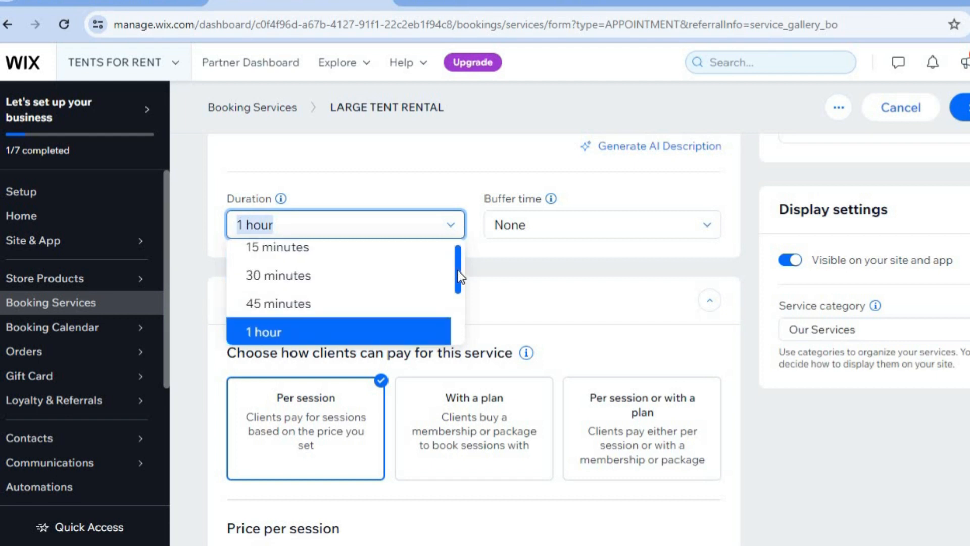
click(405, 332)
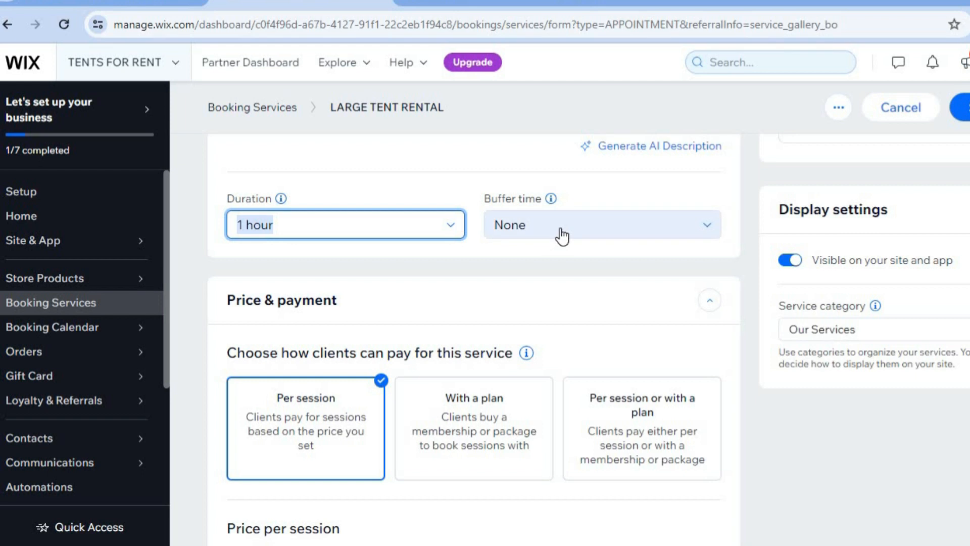
click(442, 254)
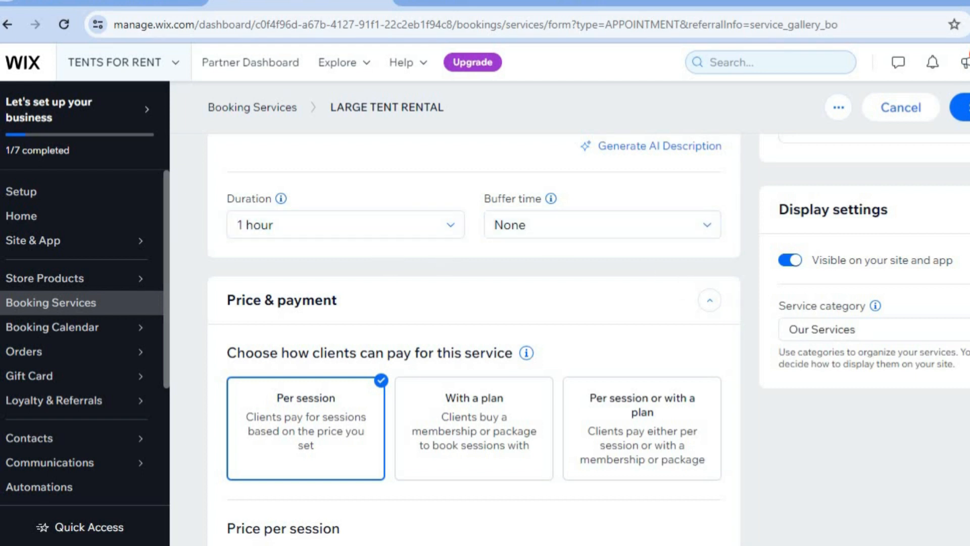
Set a fixed price of J$ 10 per session, save the service and dismiss the upgrade offer.
scroll(474, 339, down, 5)
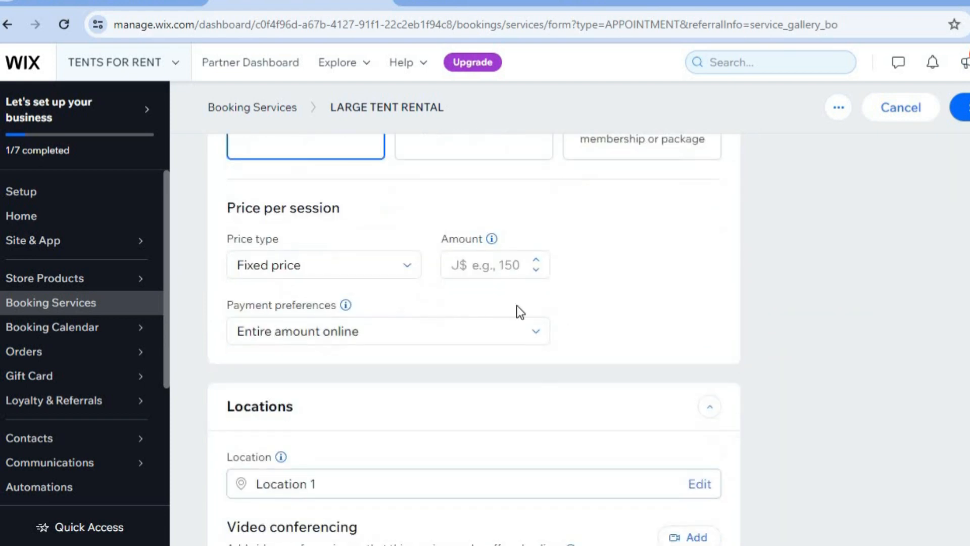
click(502, 266)
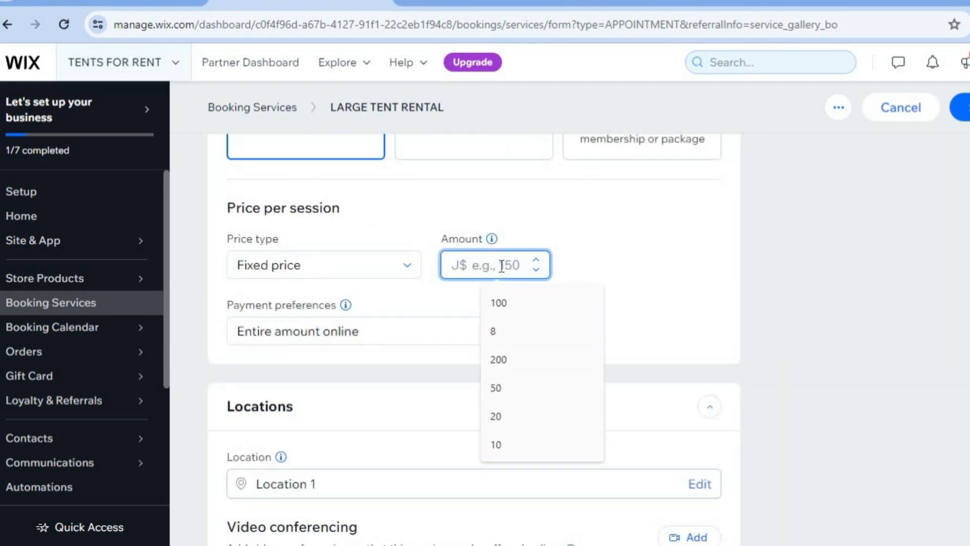
click(522, 439)
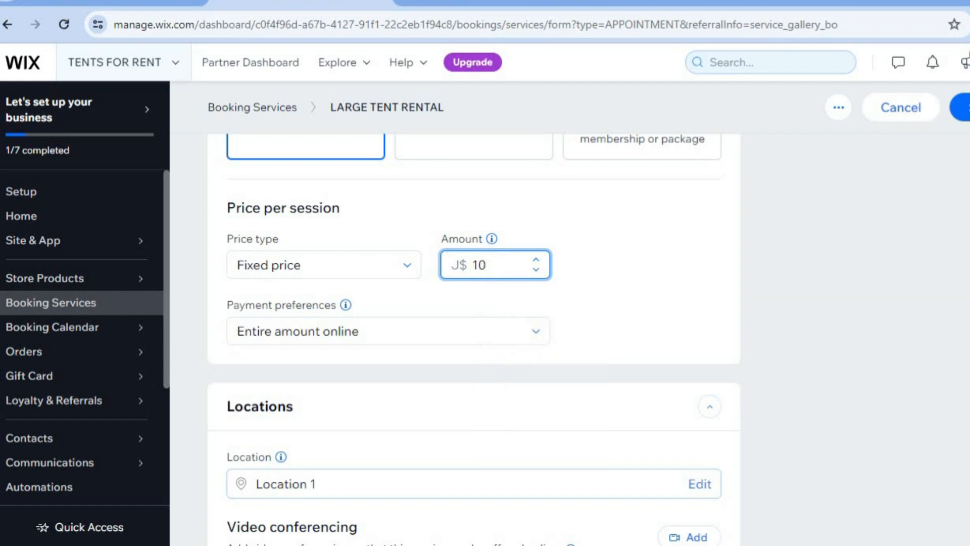
scroll(474, 338, up, 9)
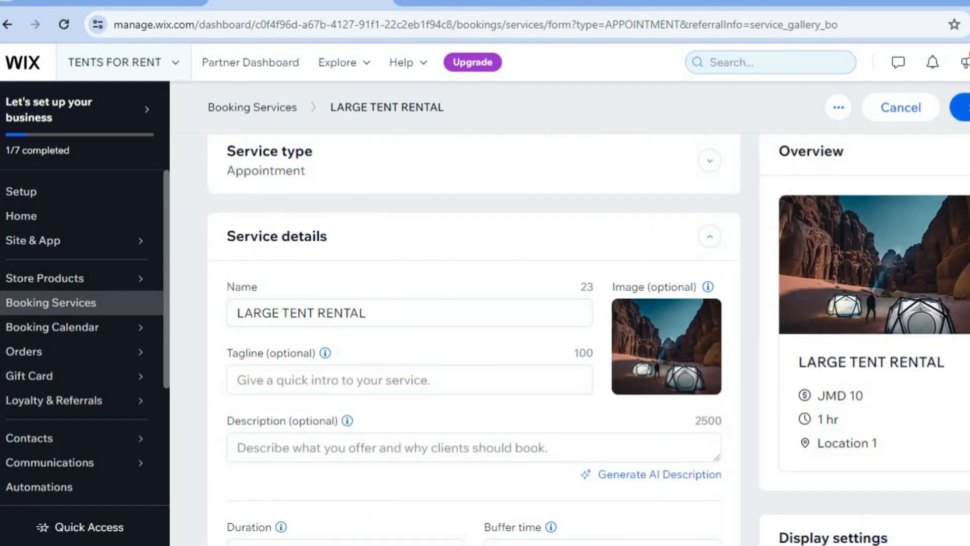
click(964, 107)
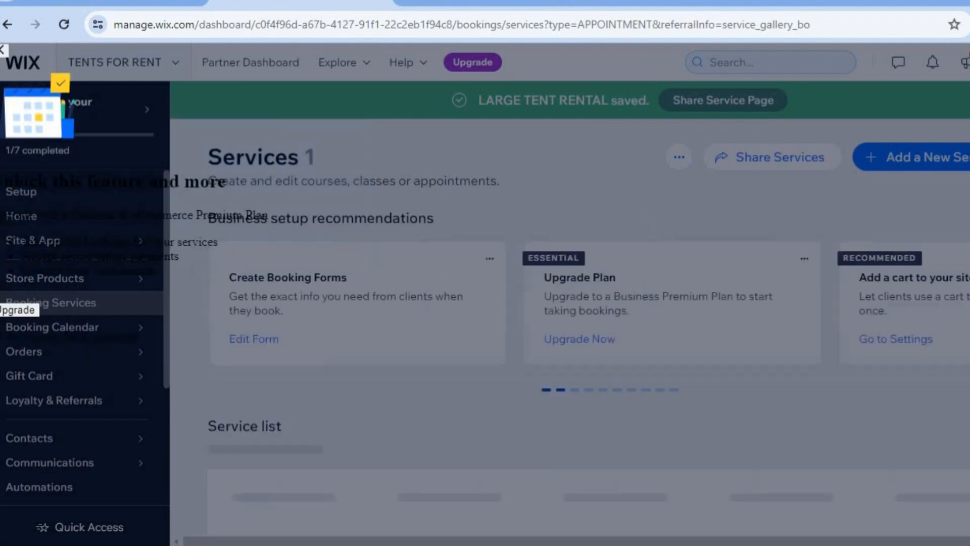
click(4, 55)
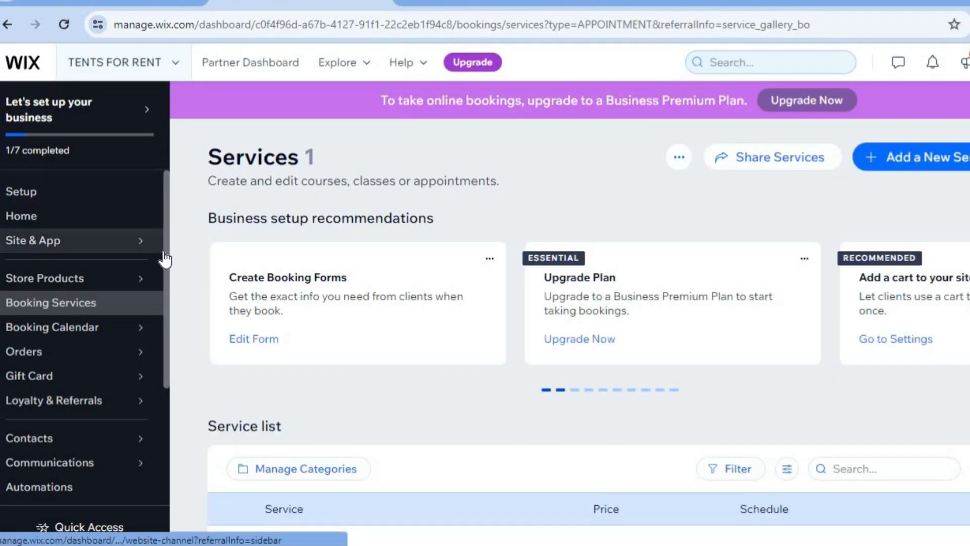
Open the store's product list and start a new physical product.
mouse_move(103, 281)
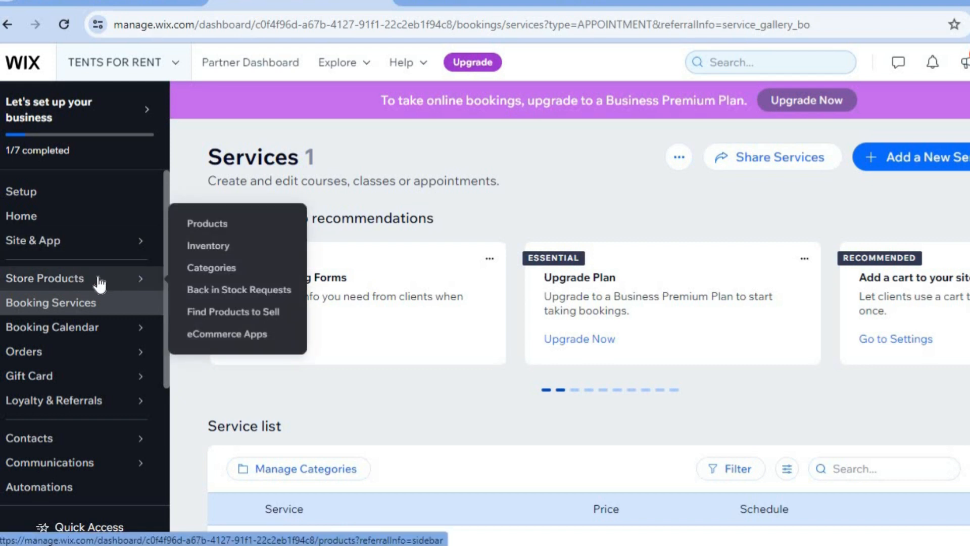
click(220, 229)
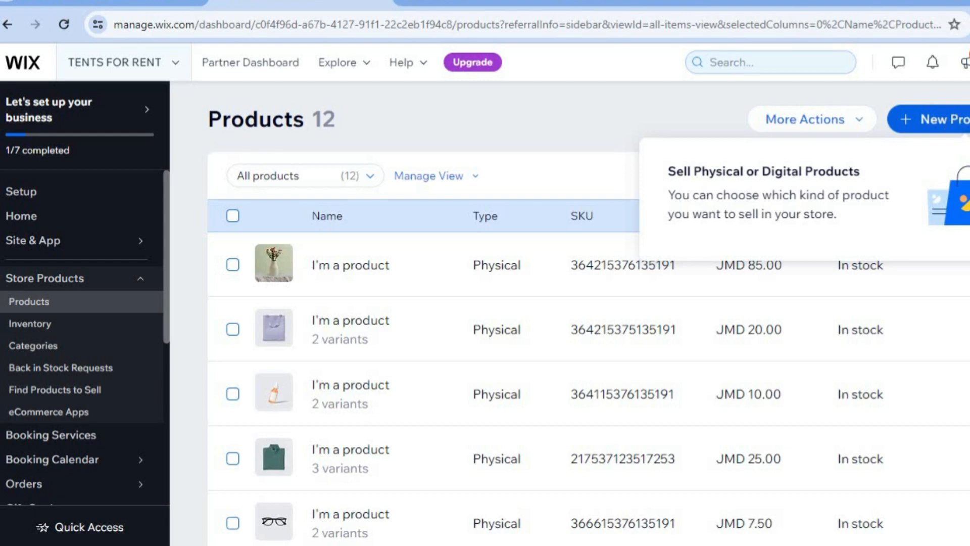
click(950, 123)
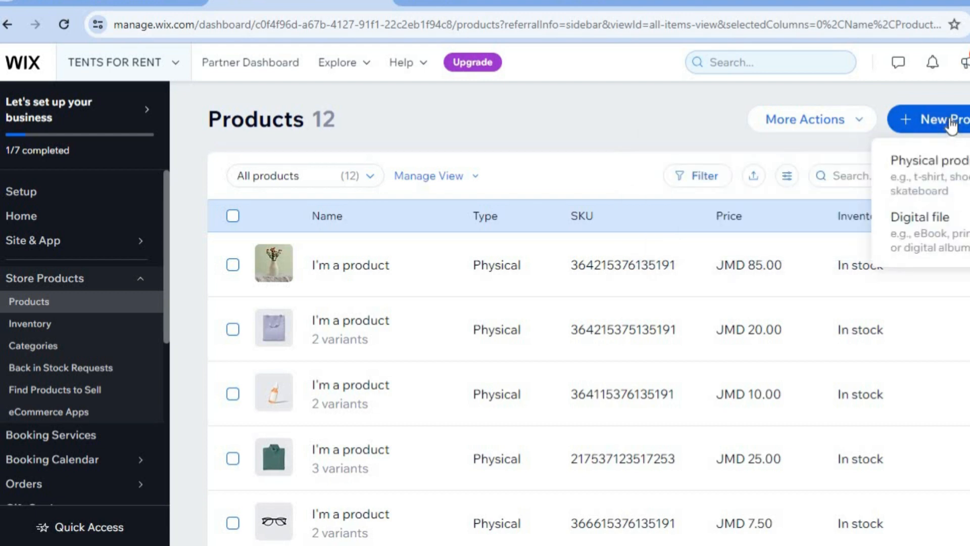
click(956, 185)
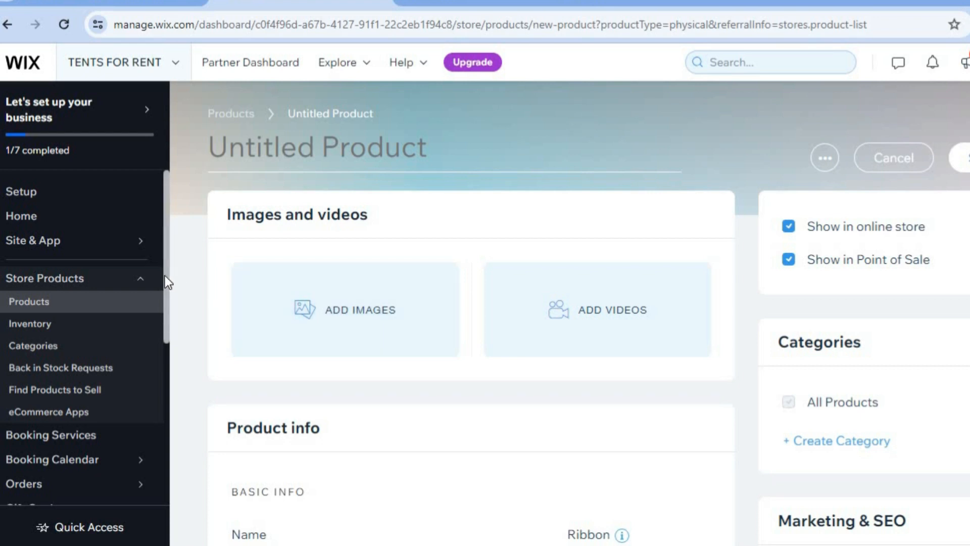
Go to the site's billing payments page and open the payment method management.
drag(165, 278, 166, 386)
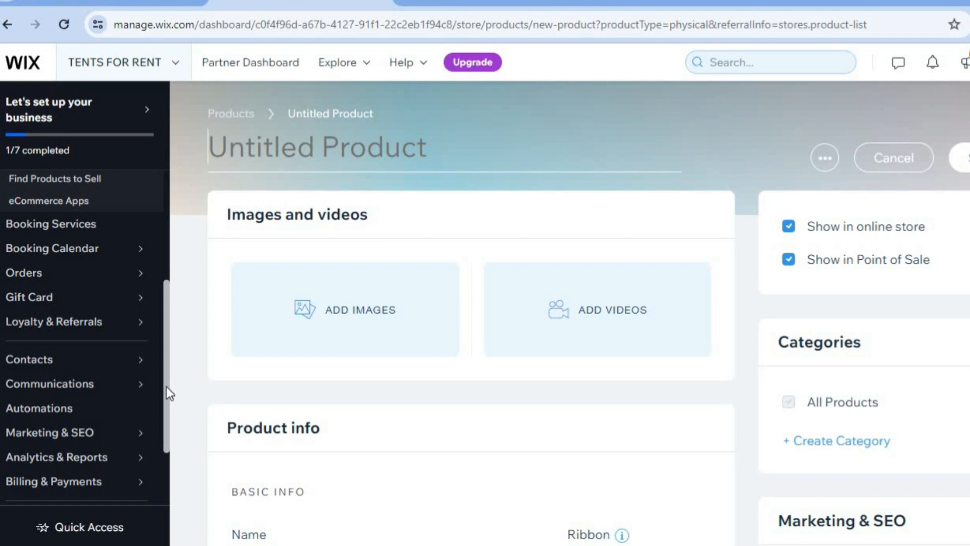
mouse_move(72, 255)
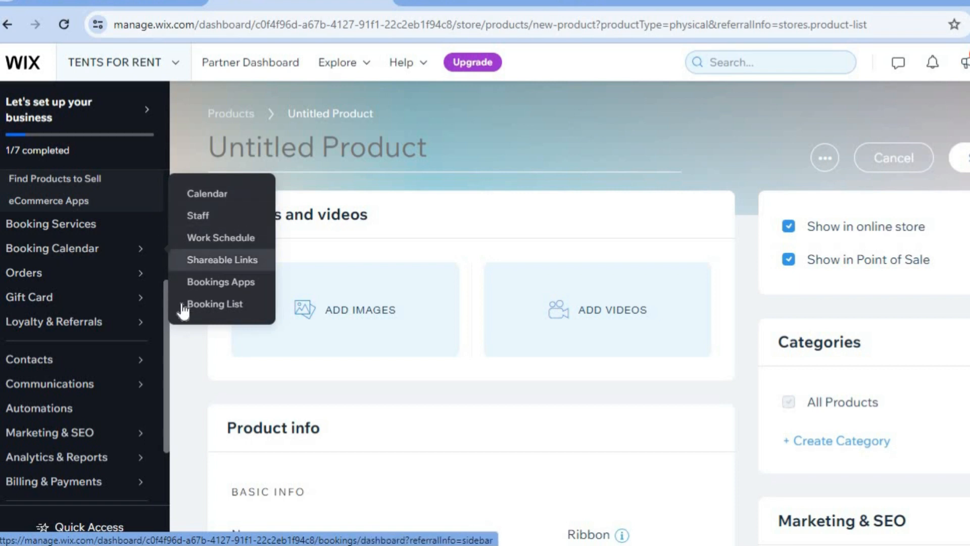
scroll(169, 336, down, 1)
scroll(168, 356, down, 3)
mouse_move(118, 399)
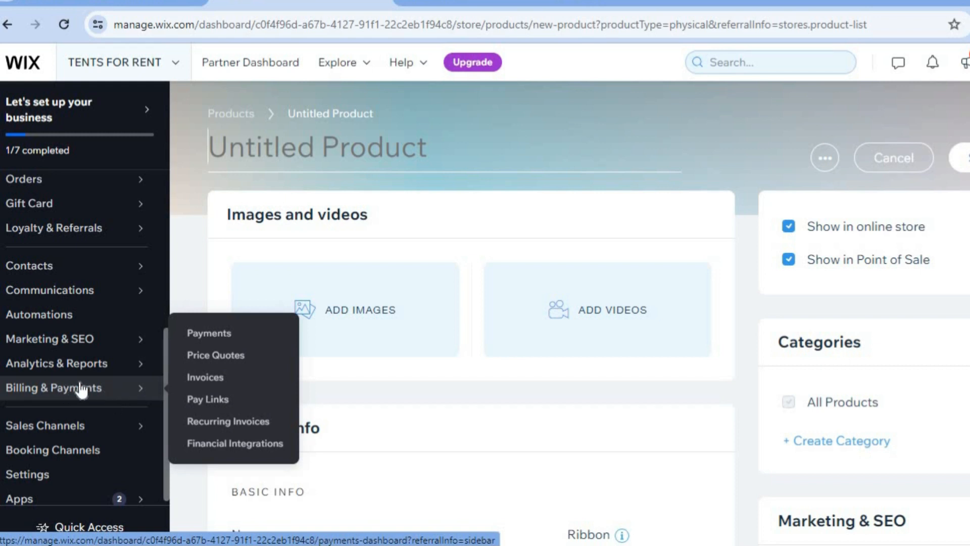
click(209, 334)
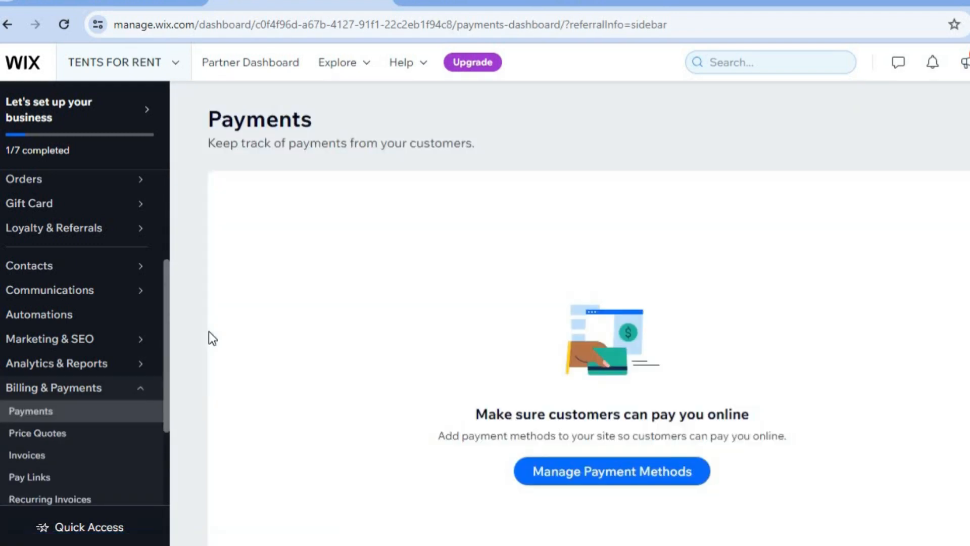
click(599, 482)
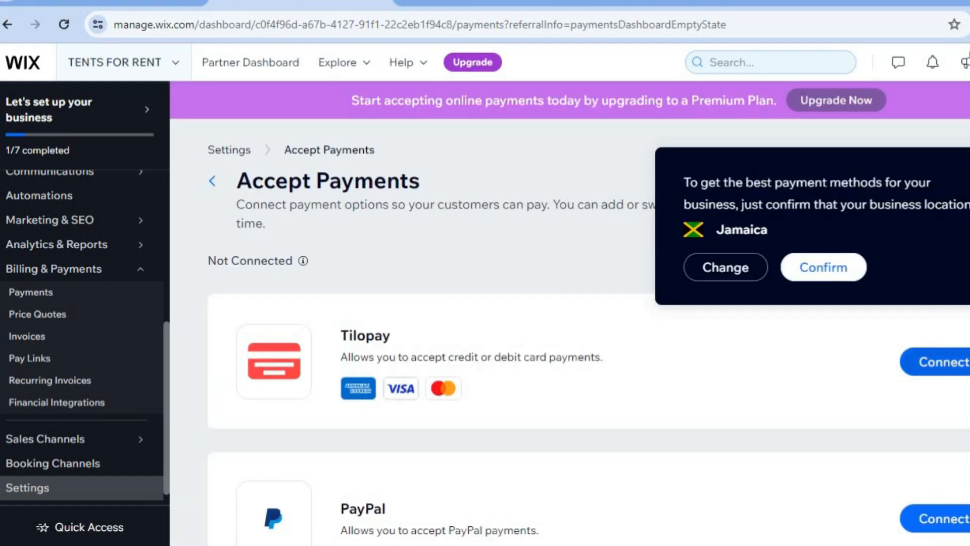
Review the available payment providers, including the additional payment options and third-party credit/debit card providers, and return to Accept Payments.
scroll(570, 332, down, 2)
scroll(570, 332, up, 2)
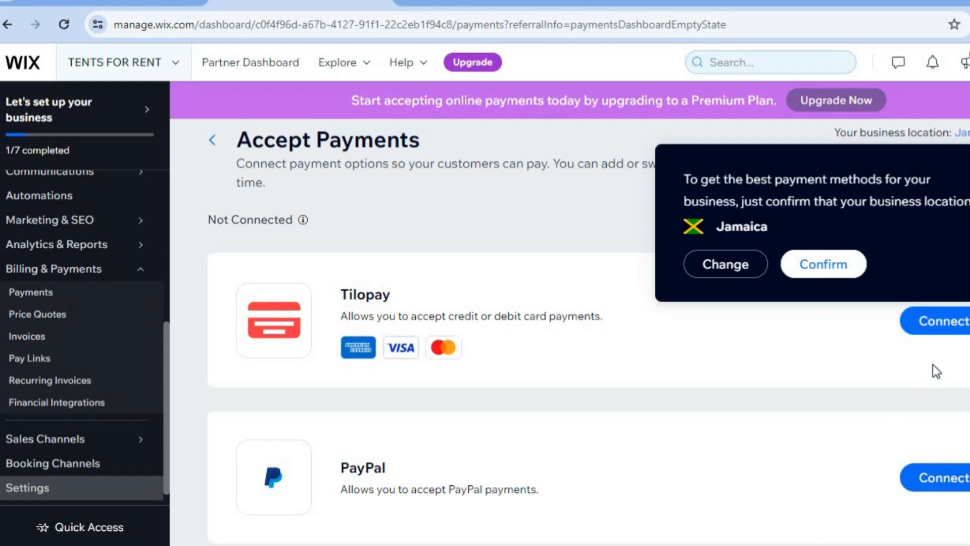
scroll(435, 354, down, 5)
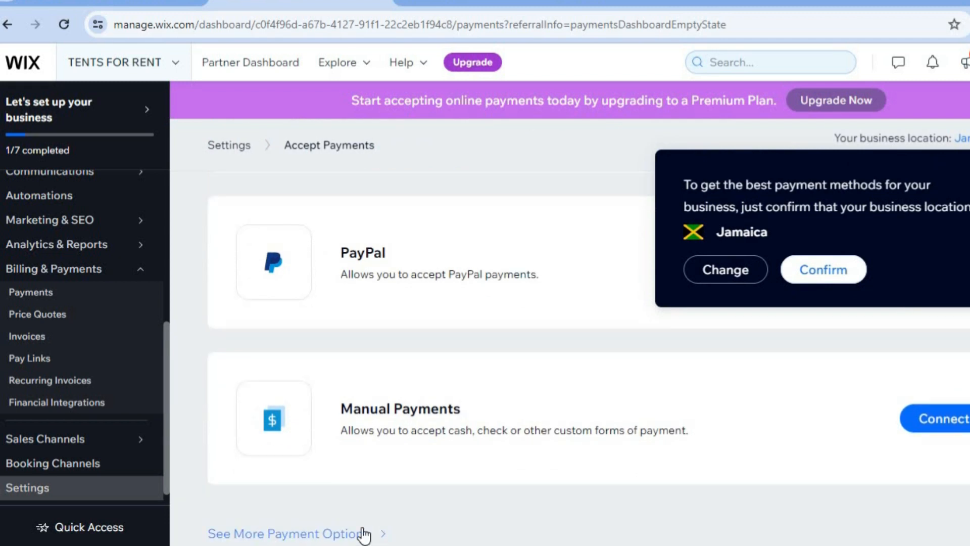
click(363, 534)
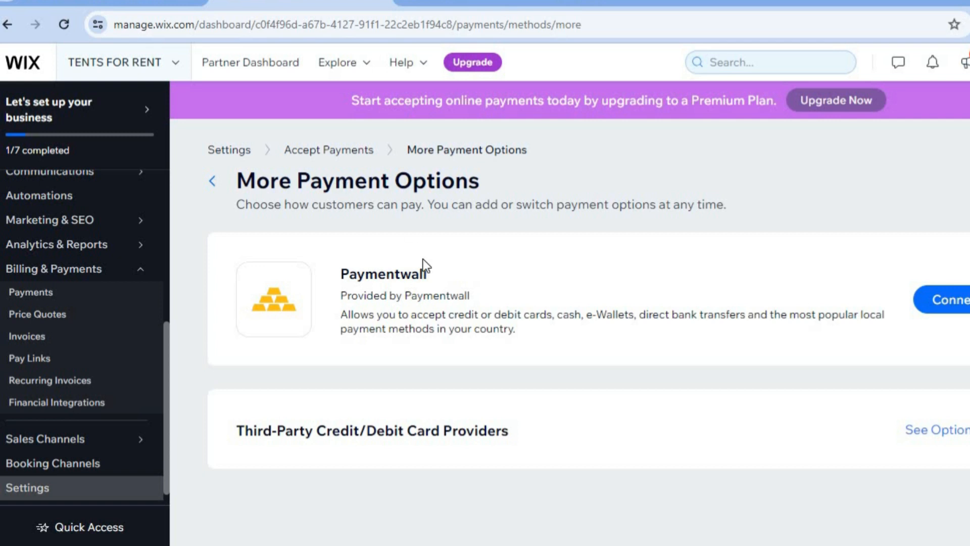
click(946, 433)
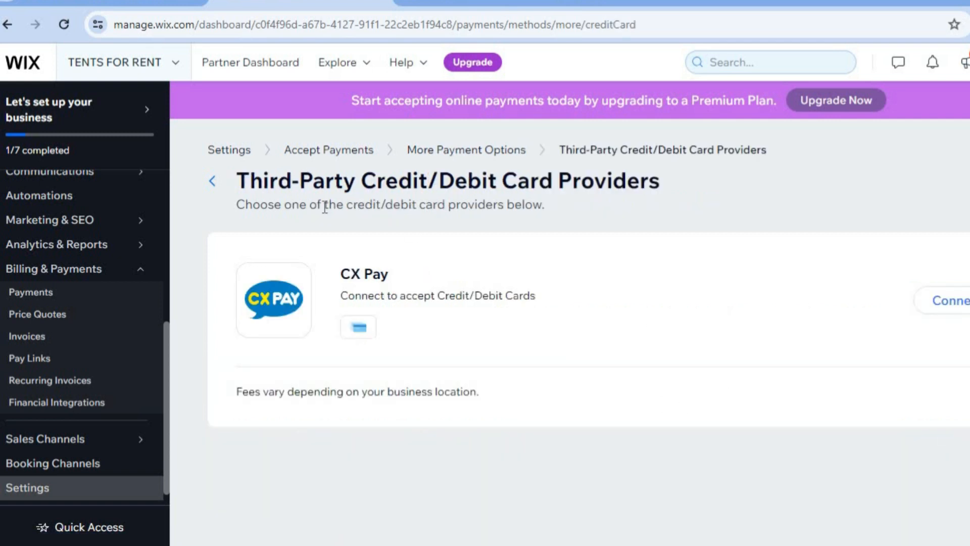
click(215, 182)
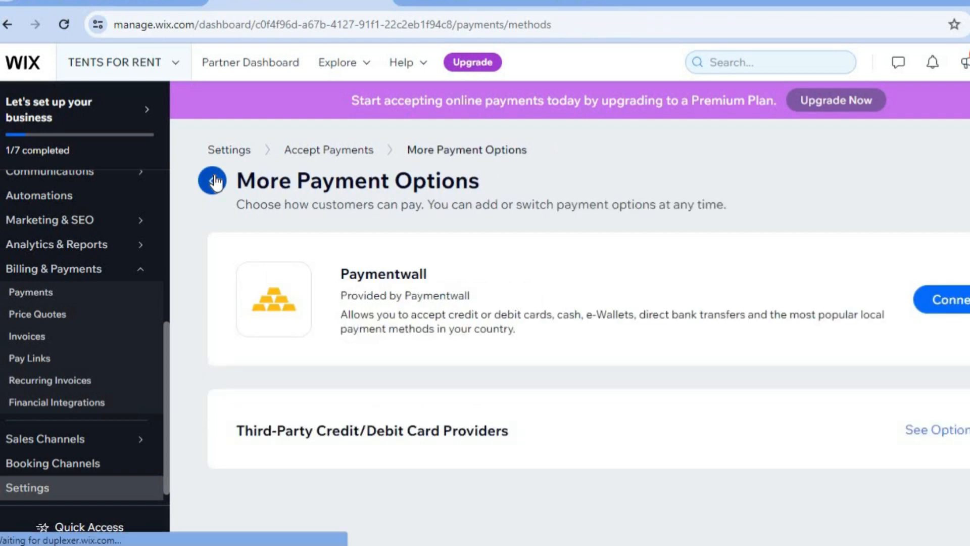
click(214, 181)
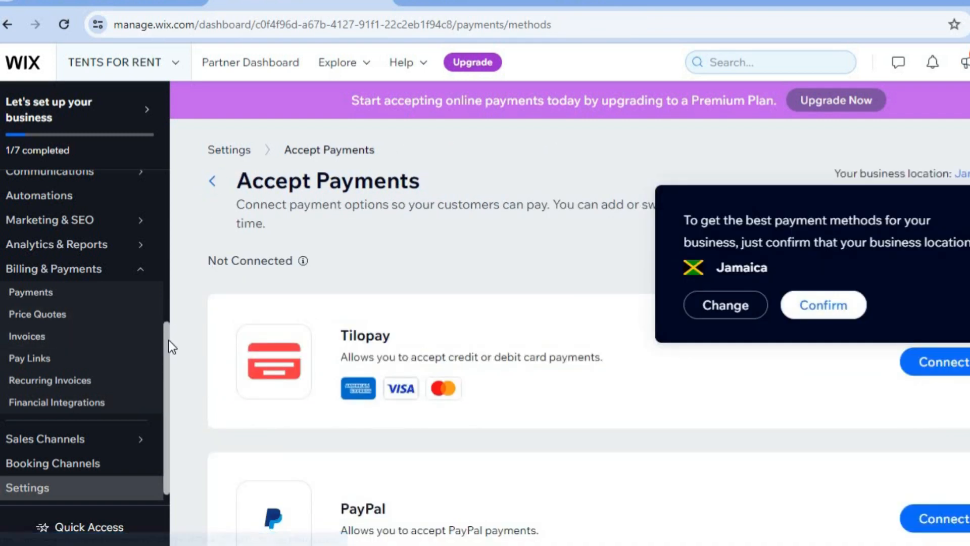
Return to the business setup page, start designing the site and choose to customize a designed template.
scroll(168, 338, up, 5)
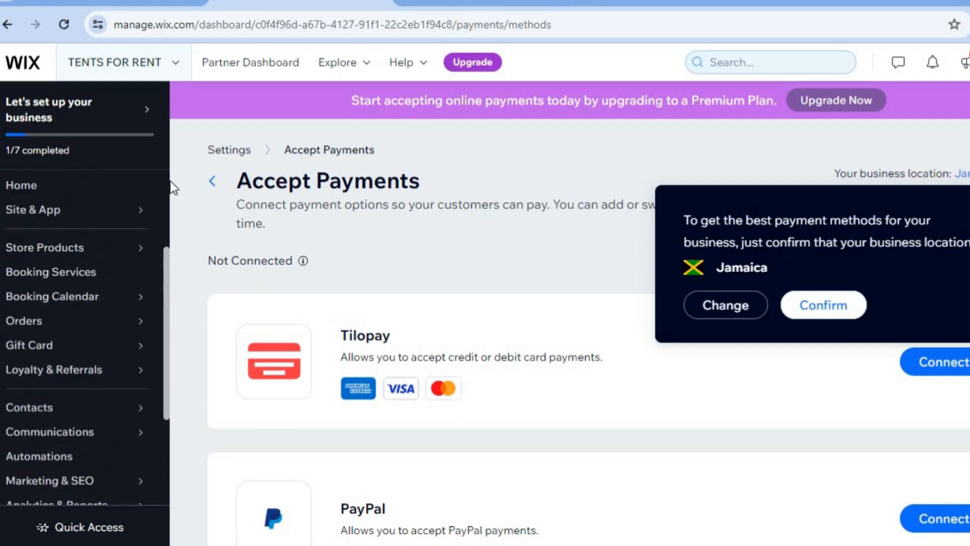
scroll(169, 183, up, 1)
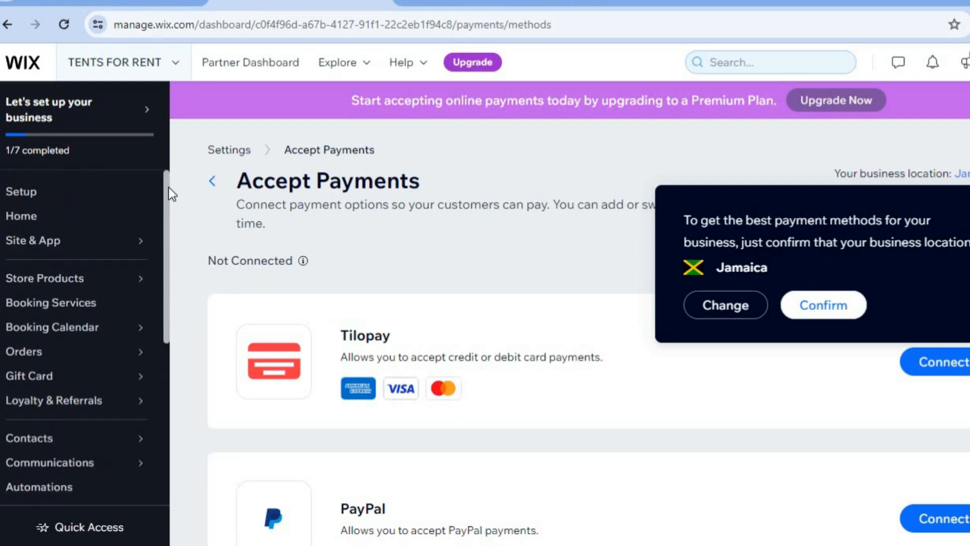
click(69, 196)
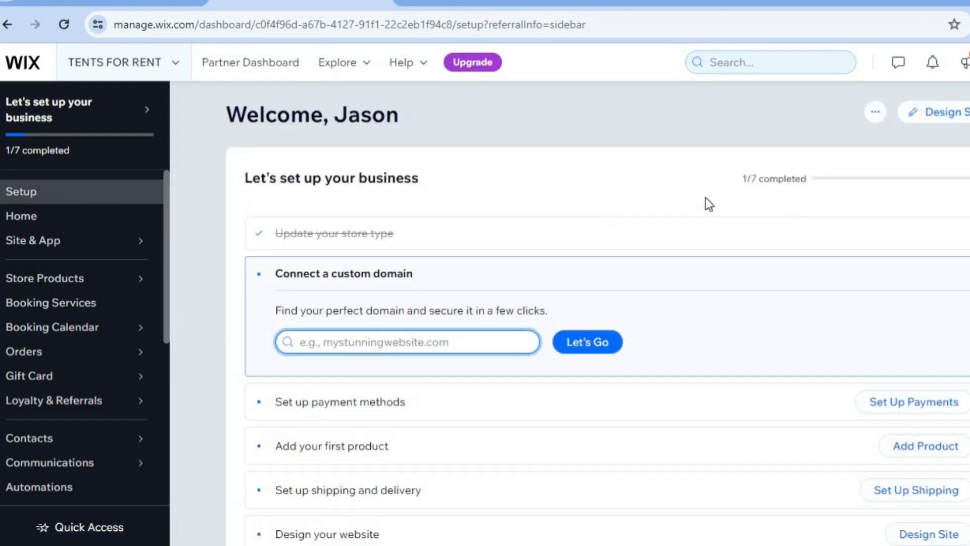
click(964, 120)
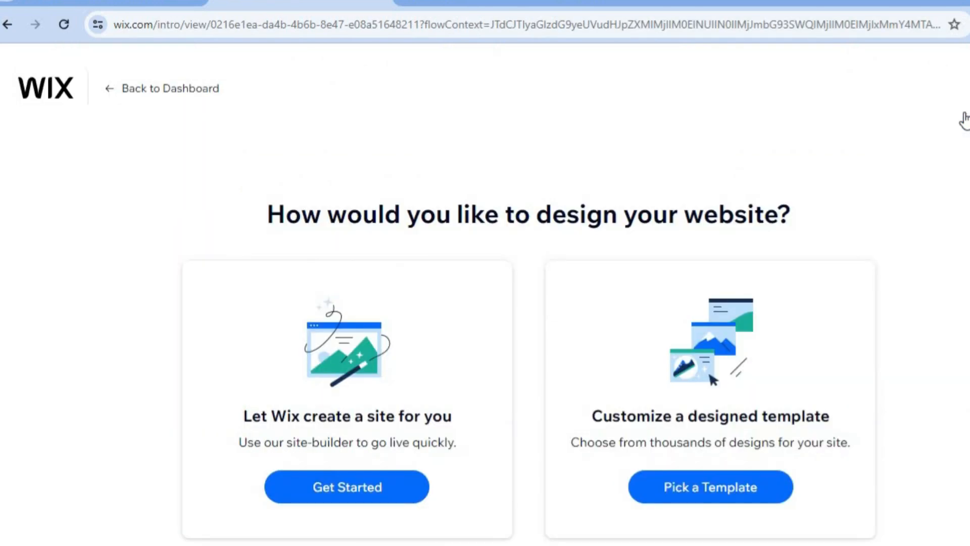
click(707, 485)
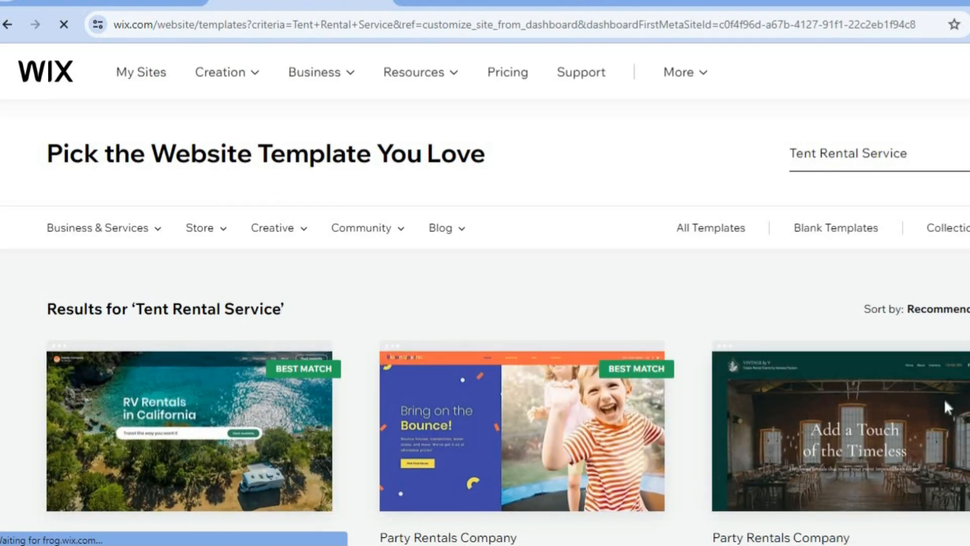
Browse the Tent Rental Service templates and start editing the Event Planning Company template with the lit tent and "Creating Unforgettable Memories" heading.
scroll(485, 313, down, 10)
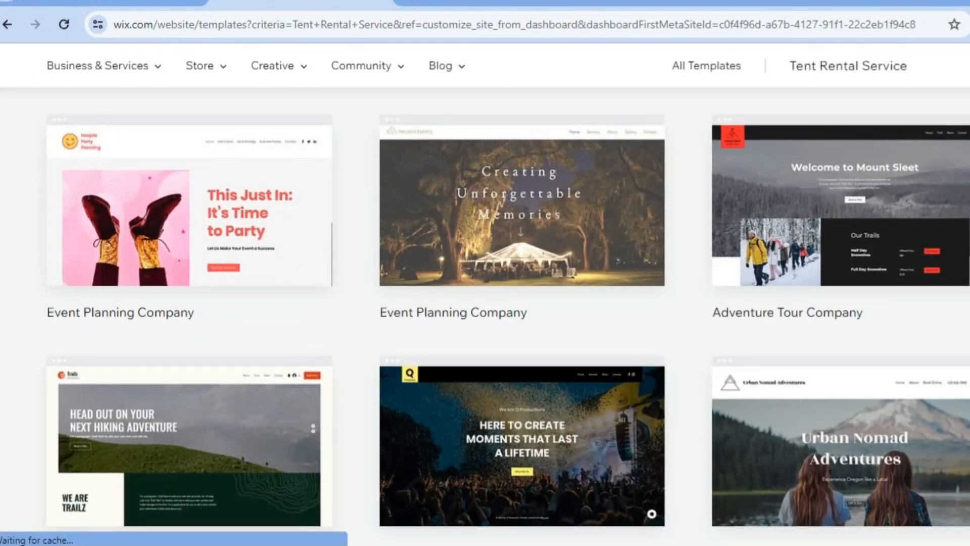
scroll(485, 313, up, 6)
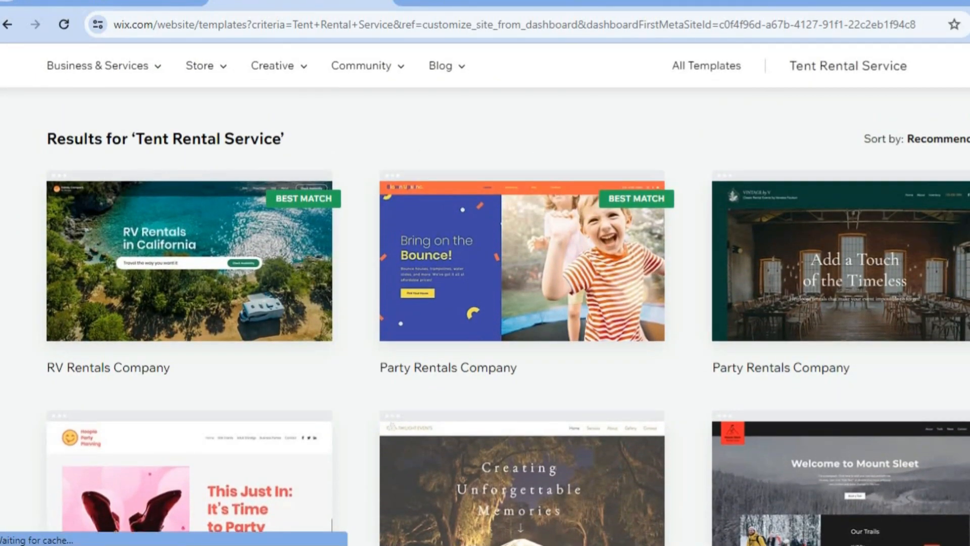
scroll(485, 313, down, 7)
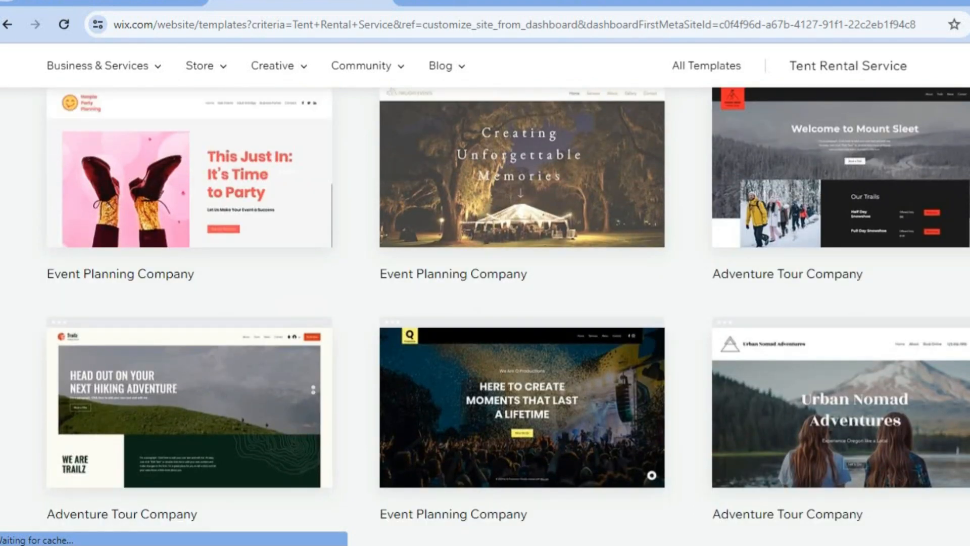
scroll(485, 314, up, 8)
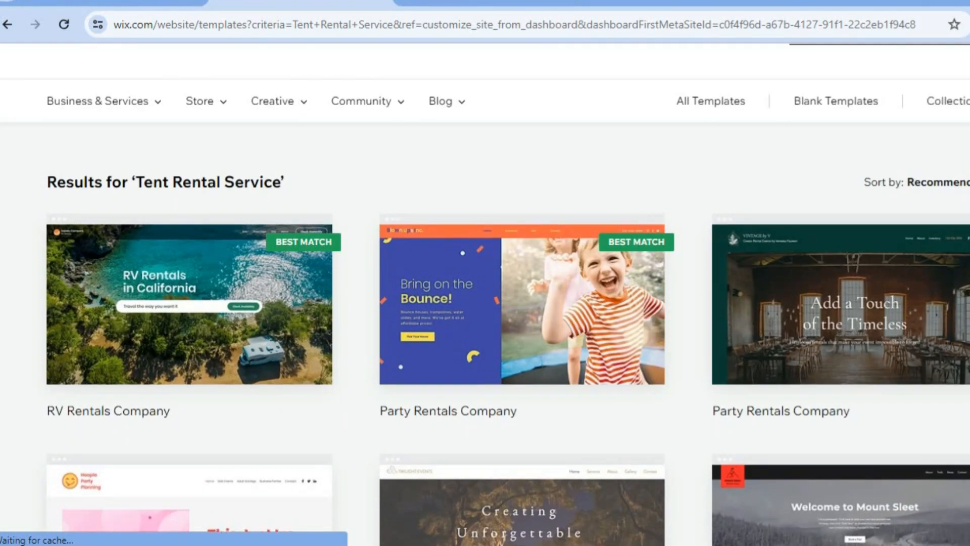
scroll(485, 313, down, 4)
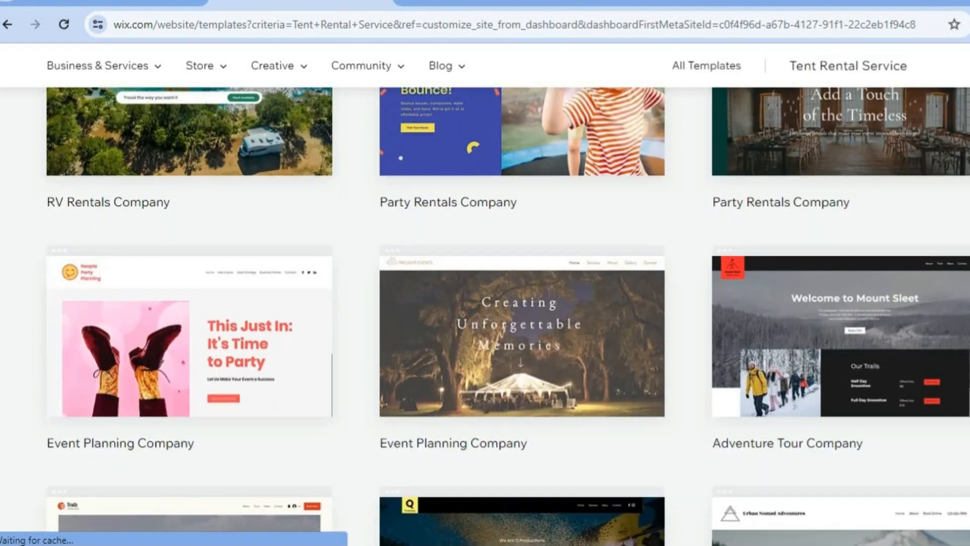
mouse_move(558, 327)
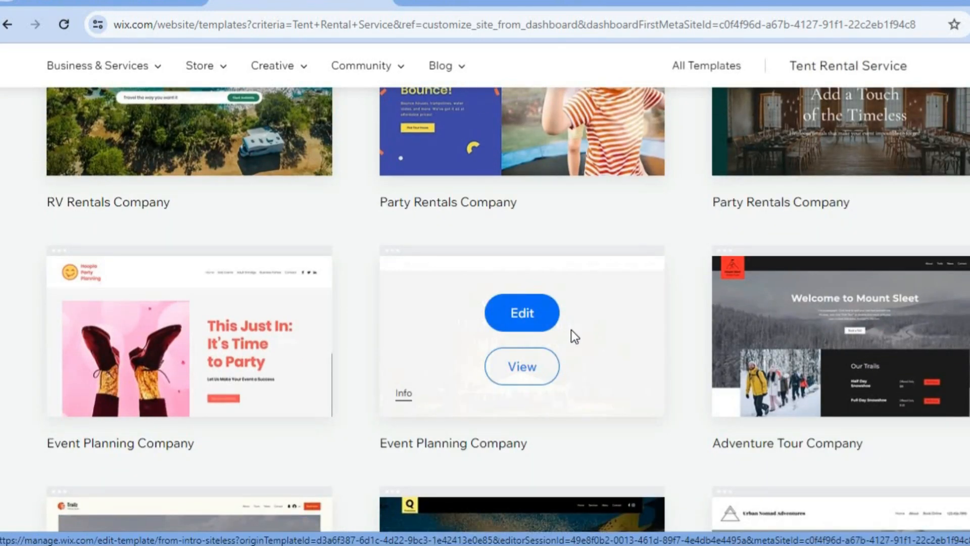
click(526, 315)
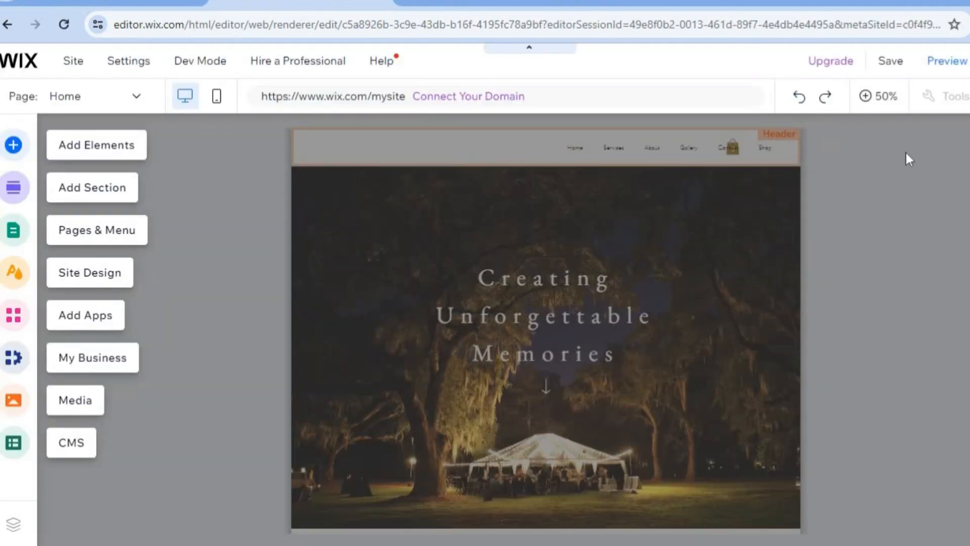
Return the editor view to 100% zoom and look over the home page's header and welcome section.
click(877, 106)
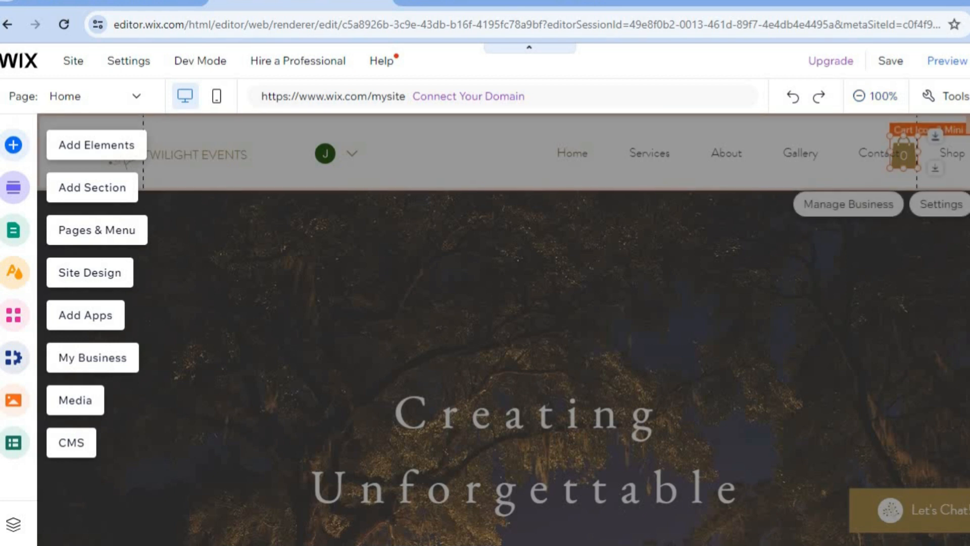
scroll(503, 329, down, 15)
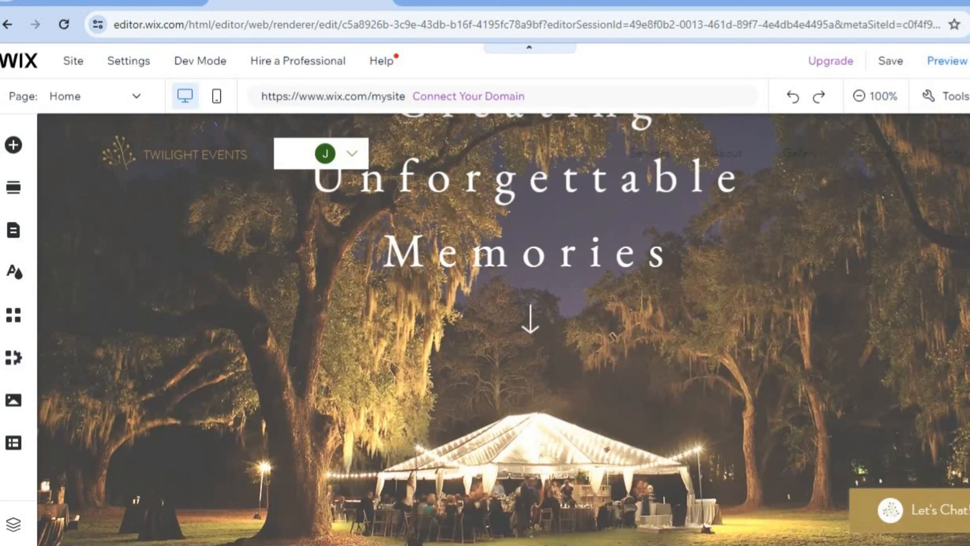
scroll(699, 230, up, 10)
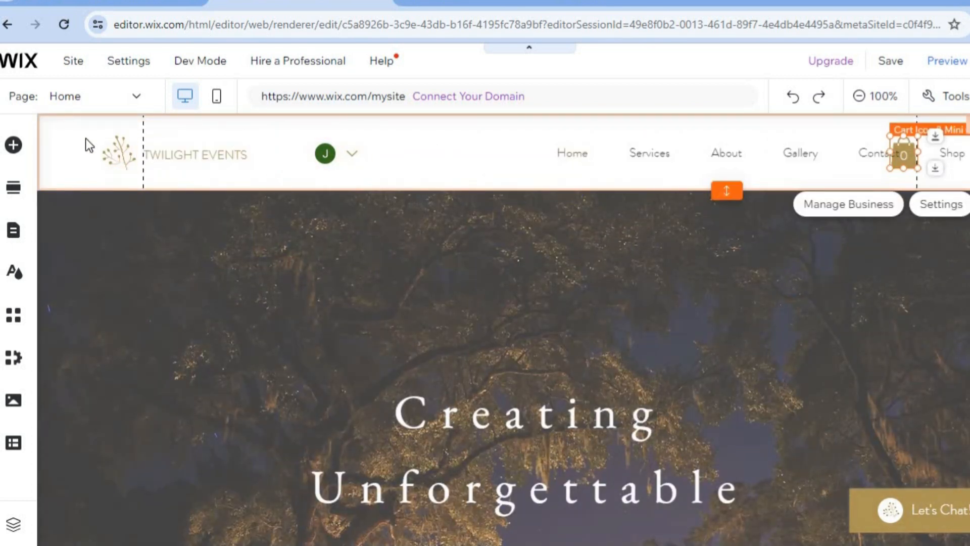
Open Quick Edit from the header logo, inspect the Welcome section's editable content, and return to the full-size home page.
click(120, 158)
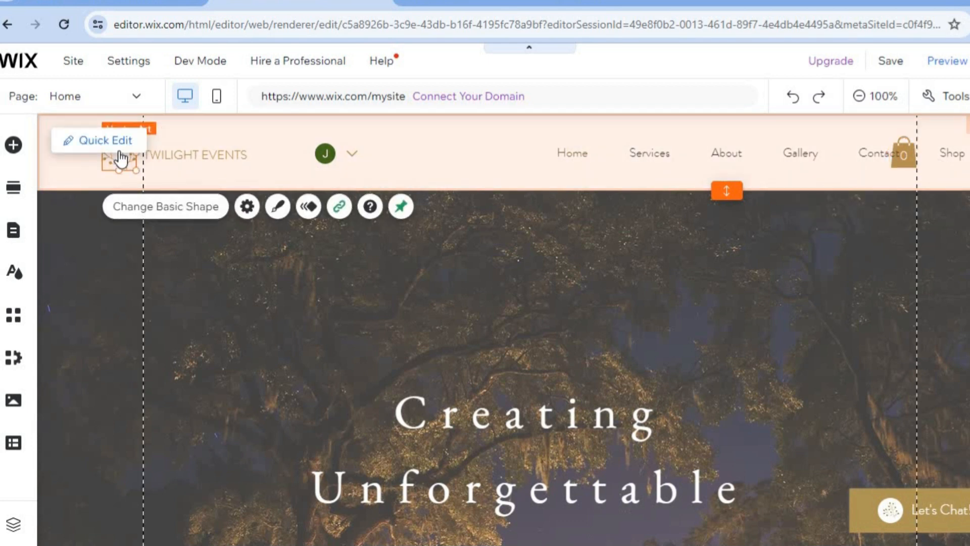
click(94, 144)
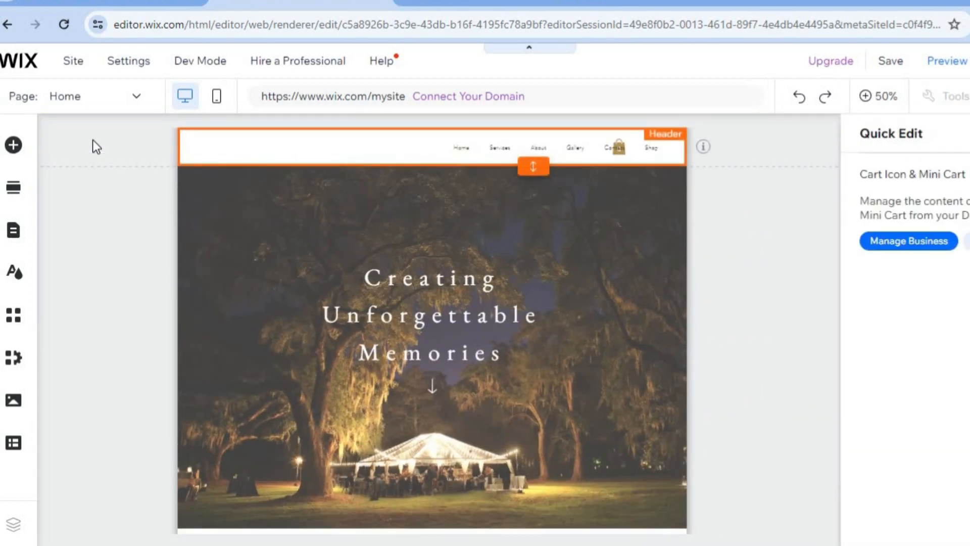
click(538, 226)
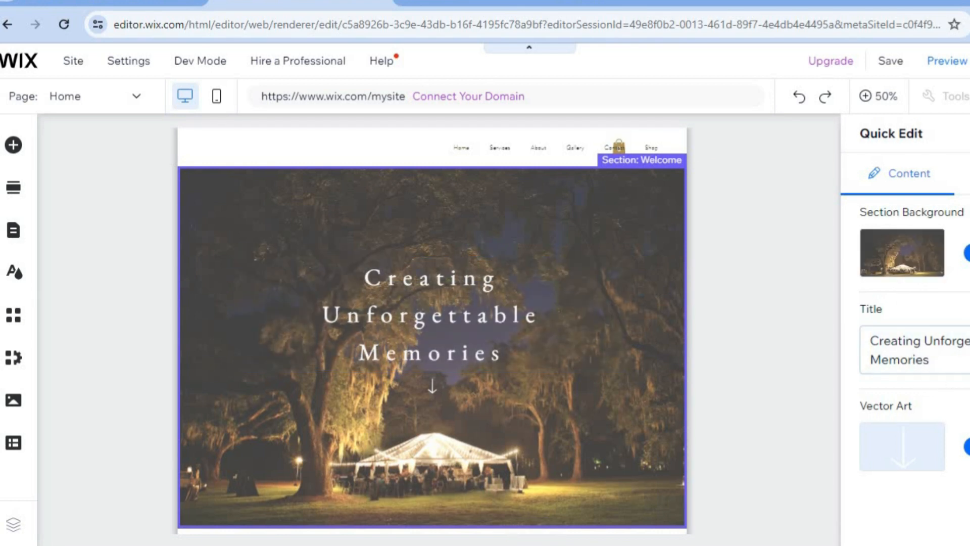
click(812, 219)
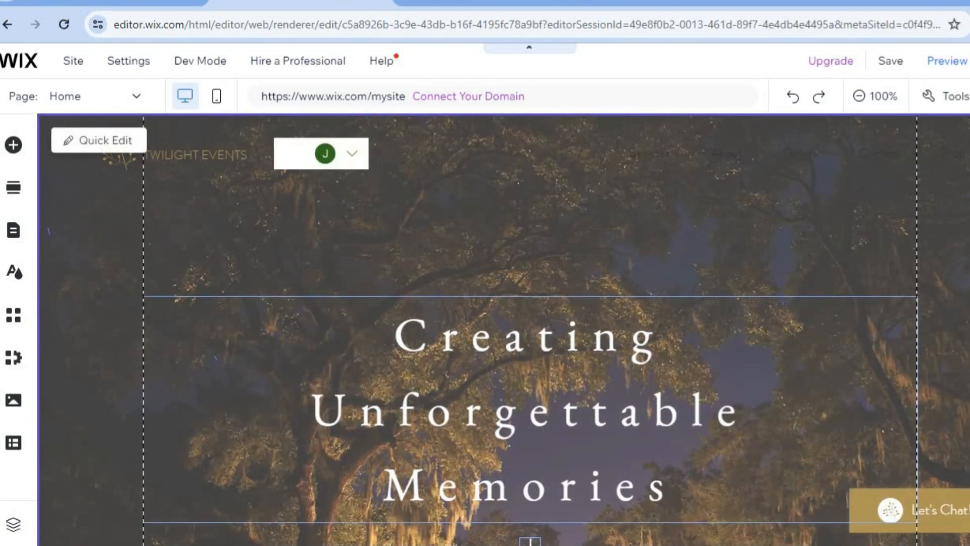
scroll(503, 328, down, 10)
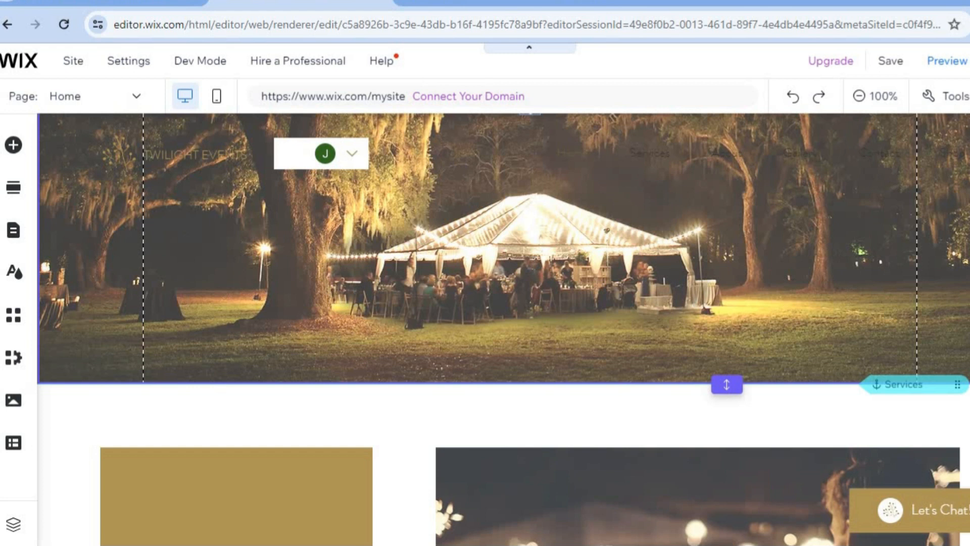
scroll(446, 332, up, 3)
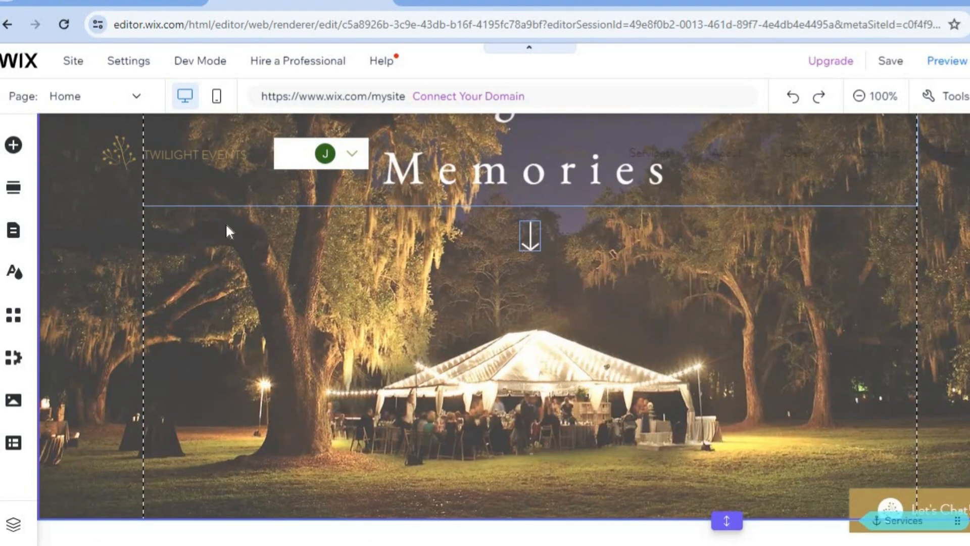
Review the elements available to add, including the Image, Text, Button, Embed Code and Interactive categories, and close the element library.
click(14, 146)
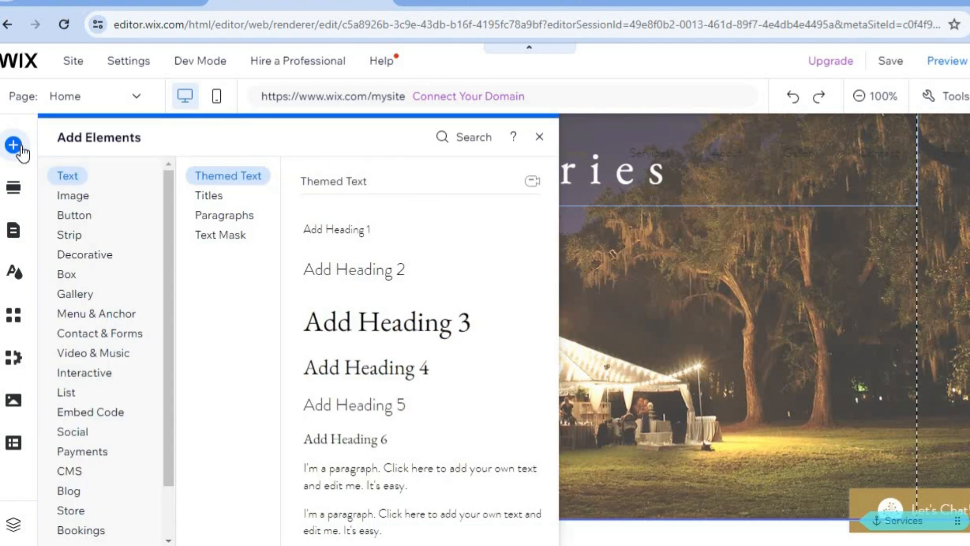
click(86, 197)
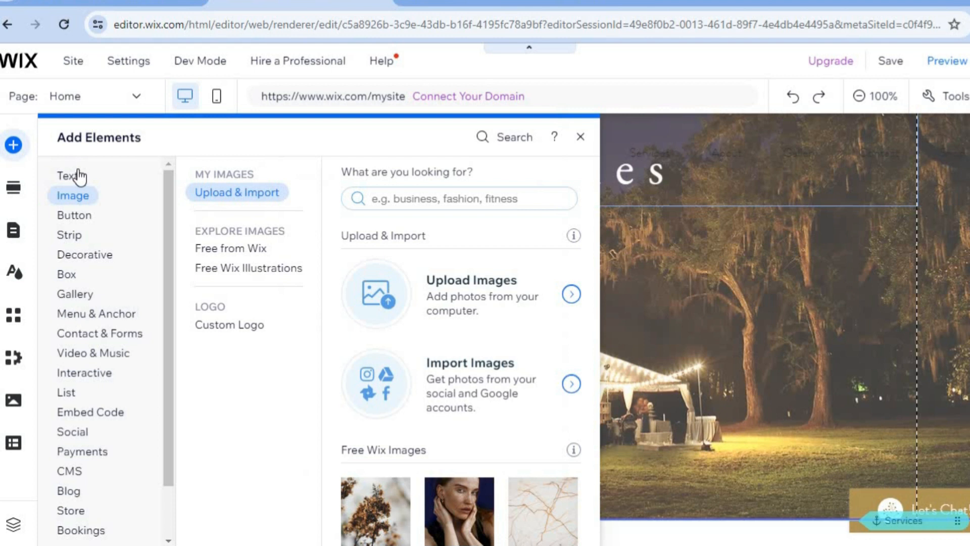
click(78, 175)
click(93, 216)
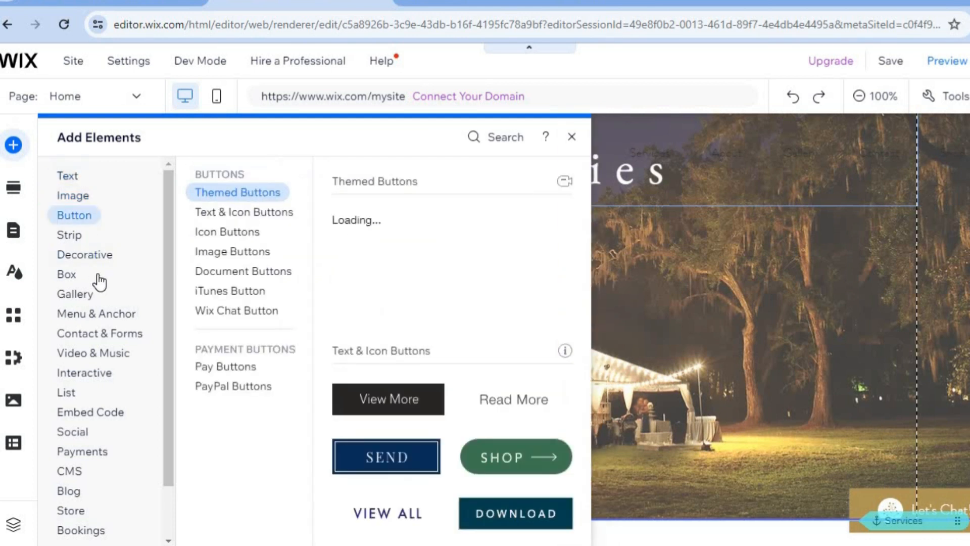
click(125, 419)
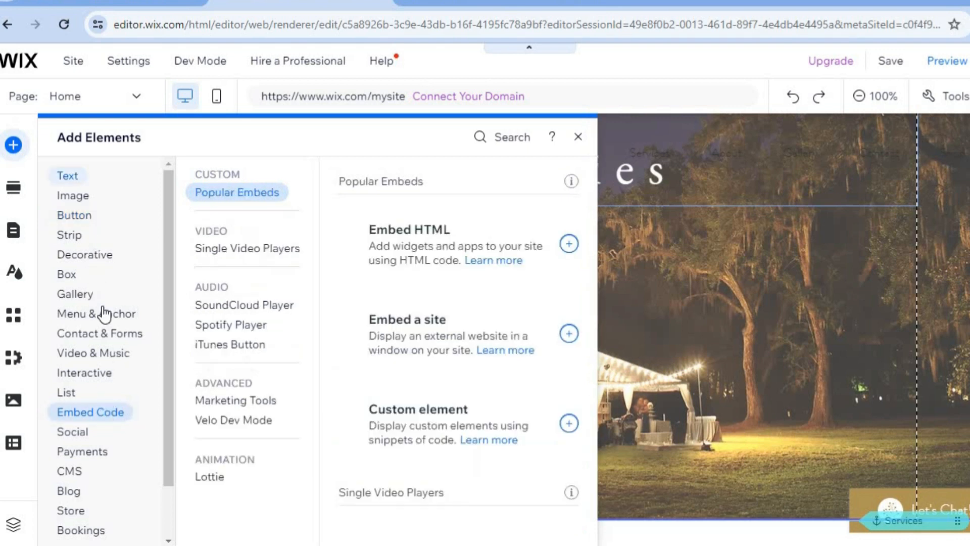
click(120, 374)
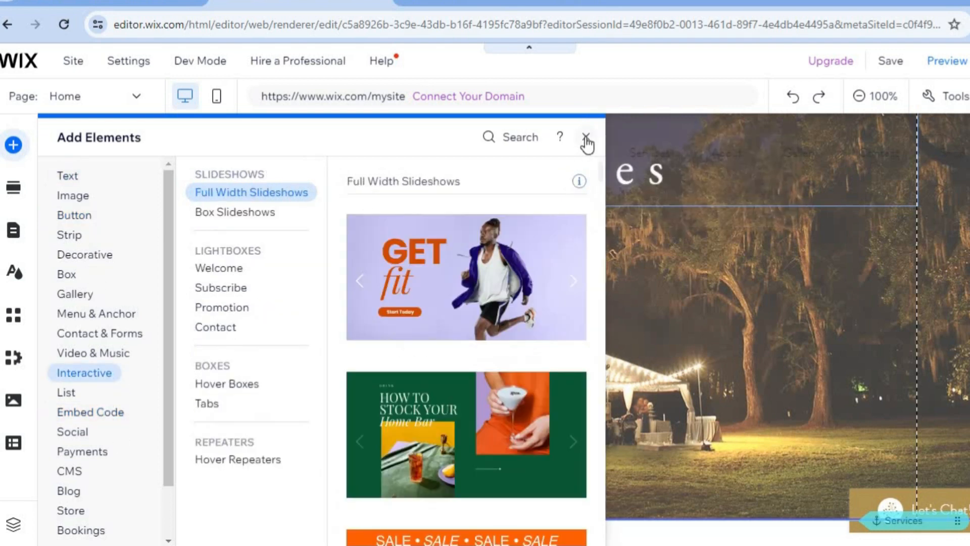
click(586, 137)
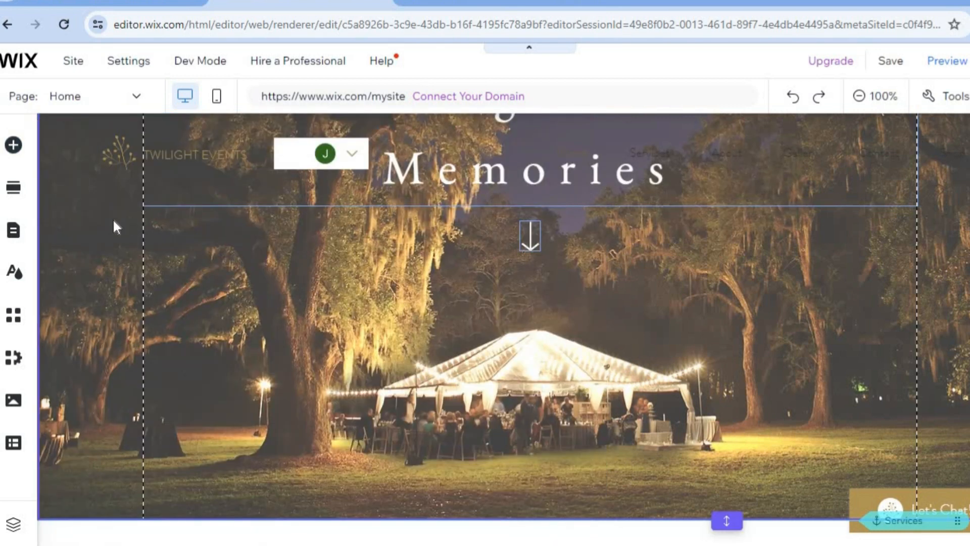
Switch the editor to the Services page and look through its Weddings and Private Parties sections.
click(130, 95)
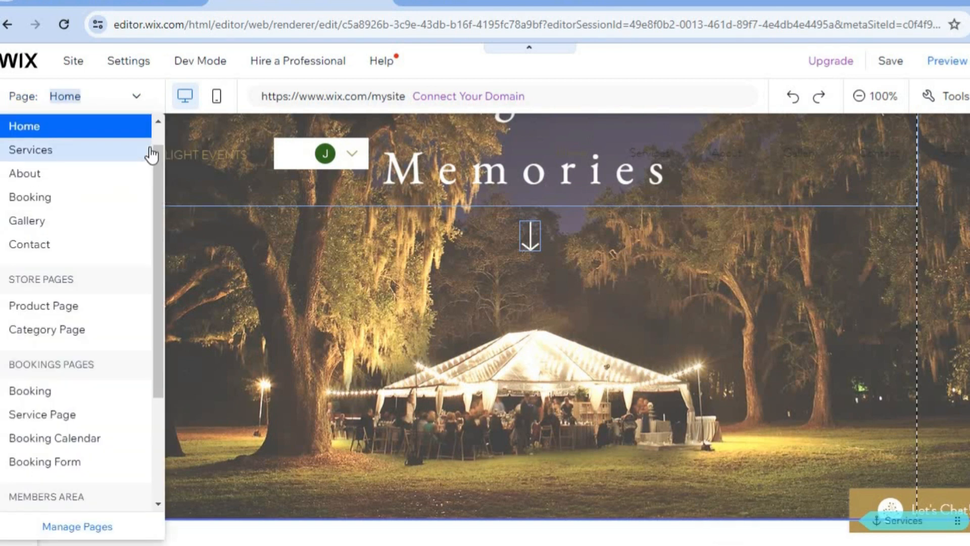
click(72, 150)
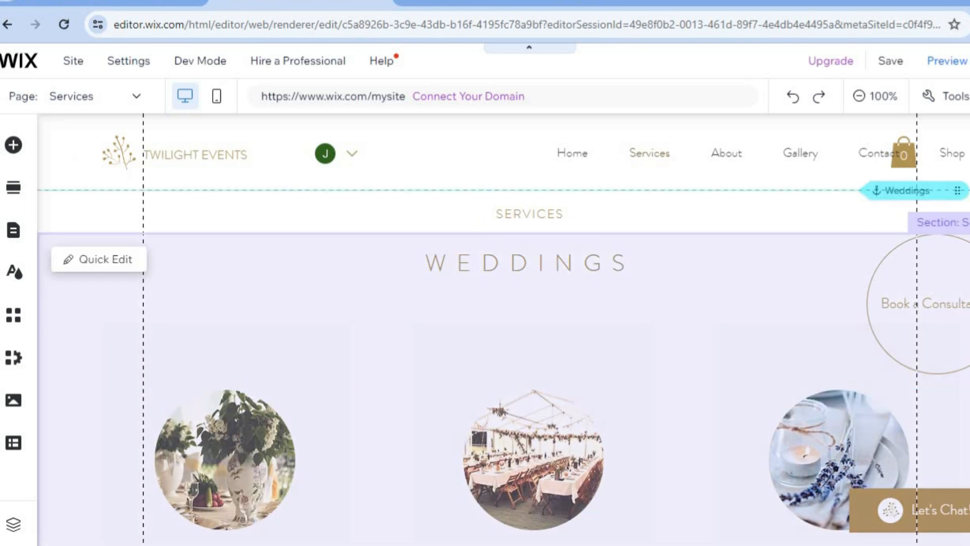
scroll(505, 328, down, 10)
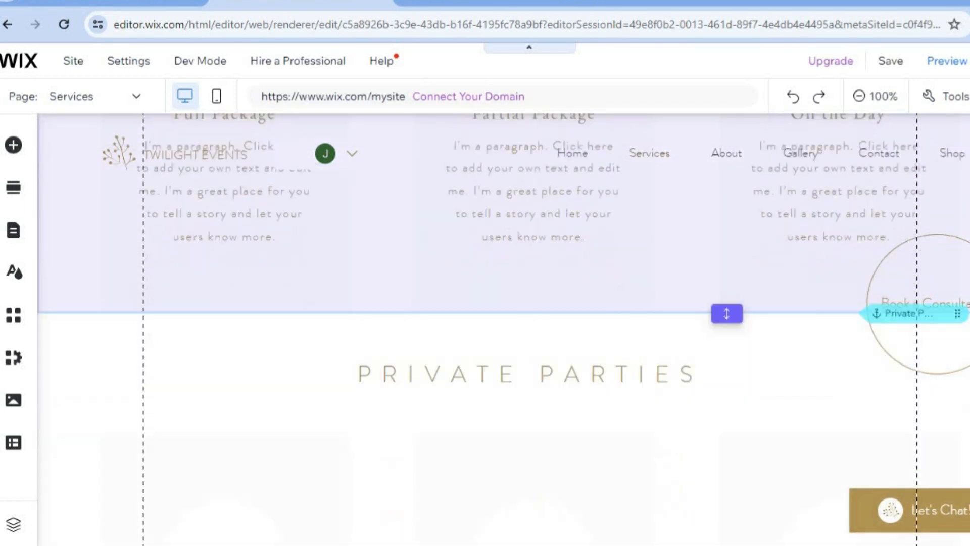
scroll(506, 329, up, 7)
scroll(505, 328, up, 3)
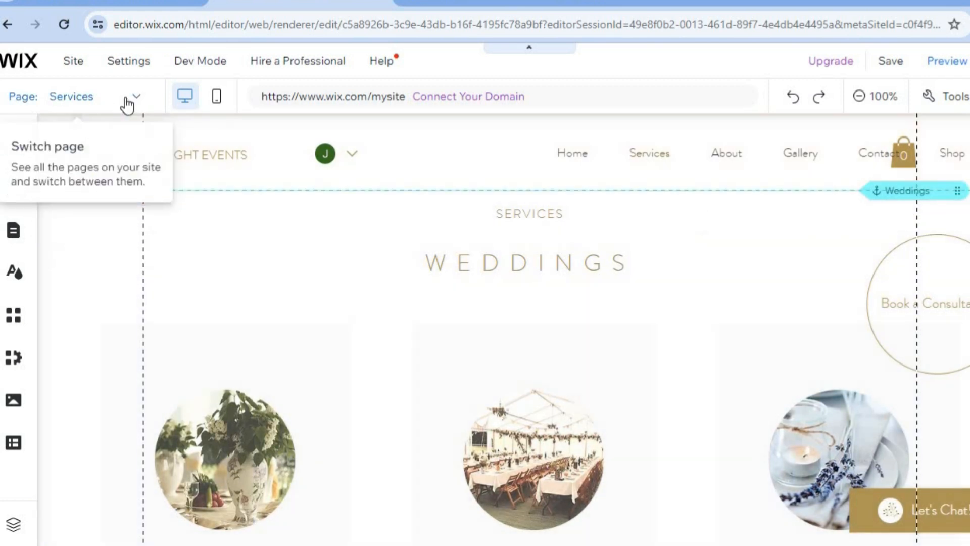
Look through the list of site, store and bookings pages, keep the Services page open, and preview the site.
click(126, 99)
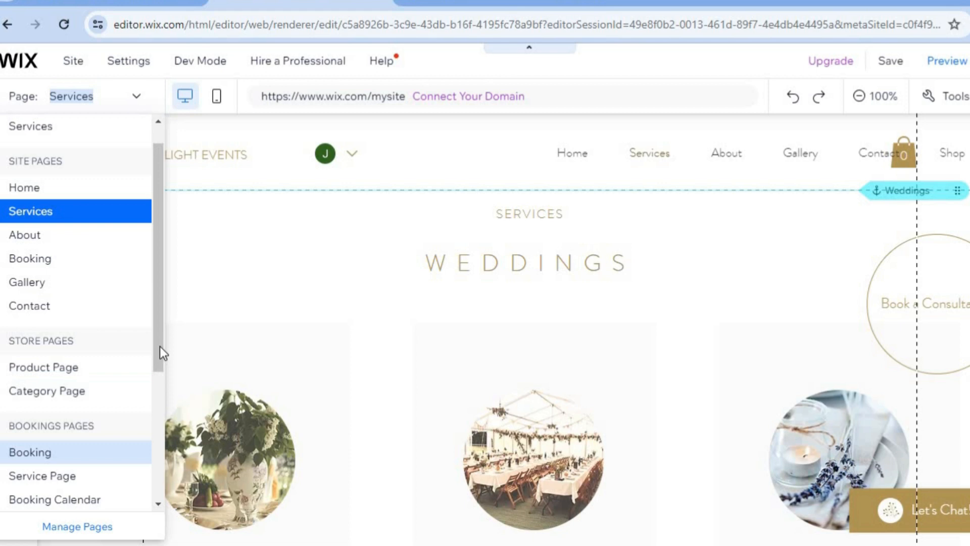
drag(153, 428, 153, 195)
click(130, 98)
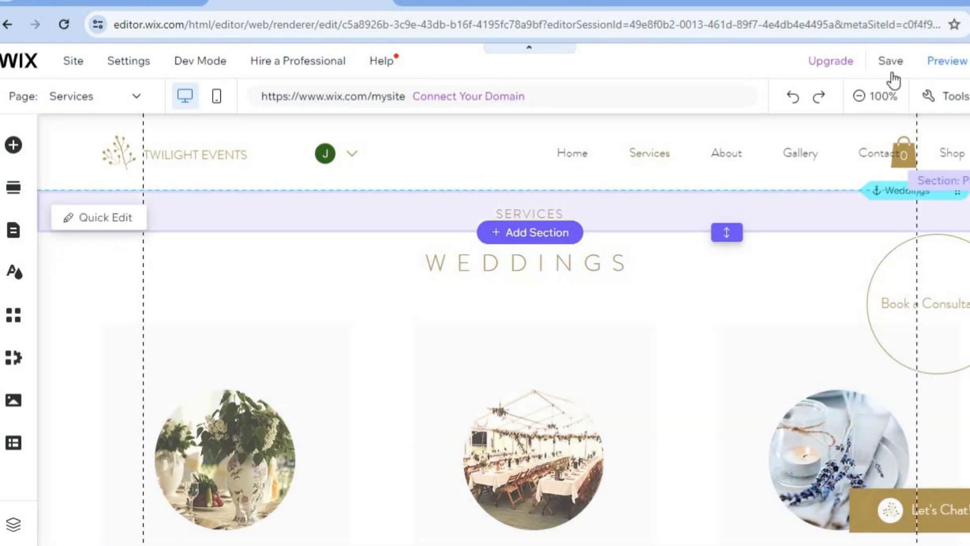
mouse_move(892, 65)
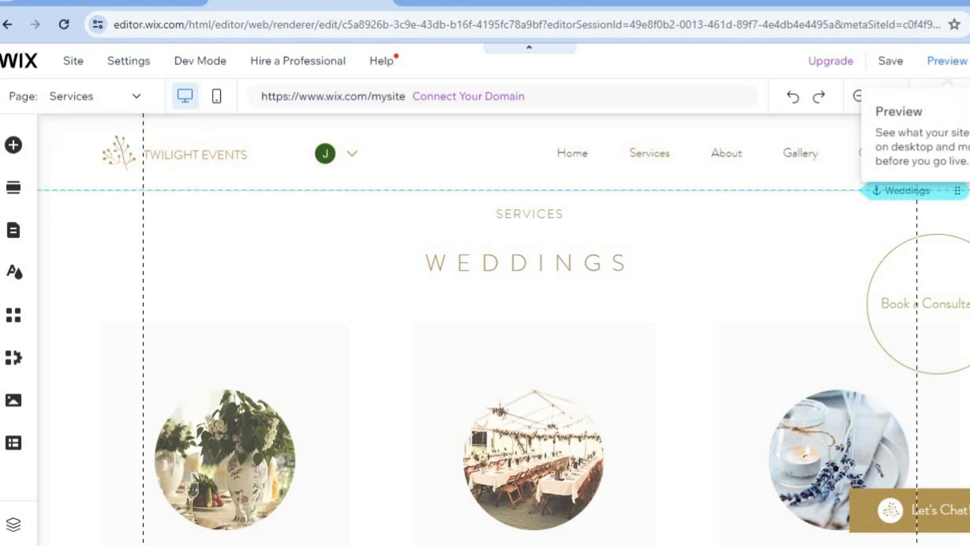
click(954, 68)
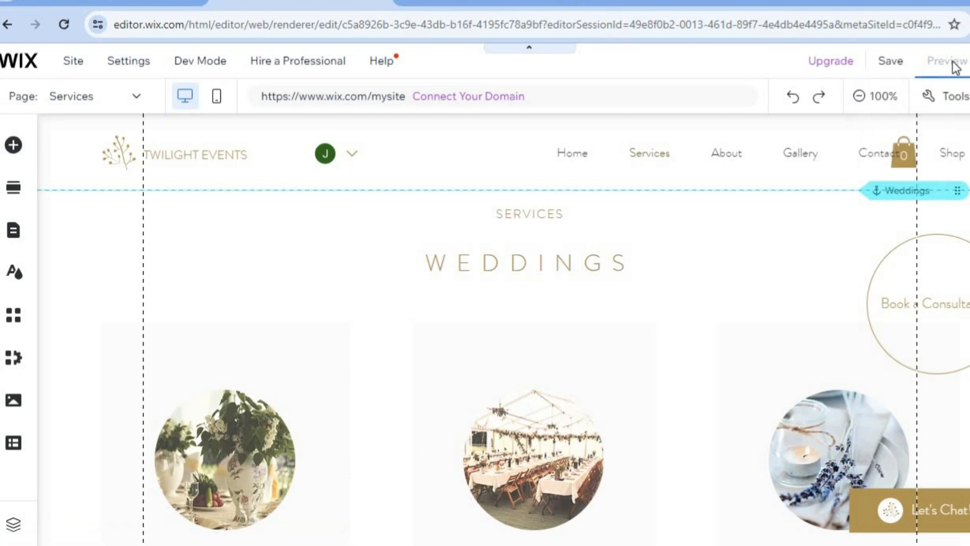